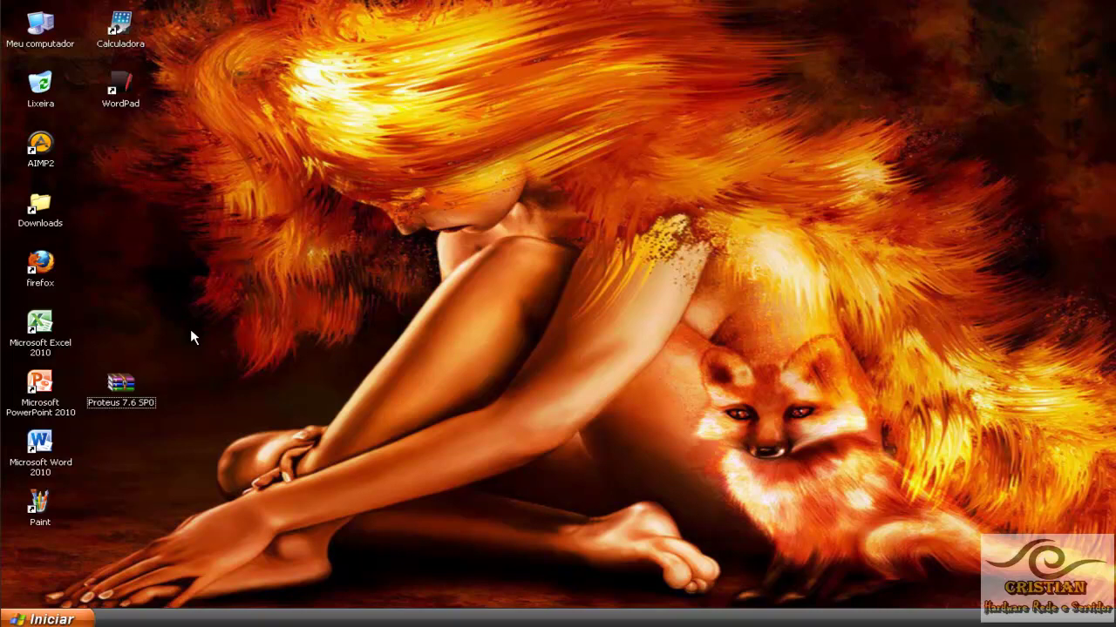
Extract the Proteus 7.6 SP0 archive directly onto the desktop
left_click_drag(120, 384, 197, 441)
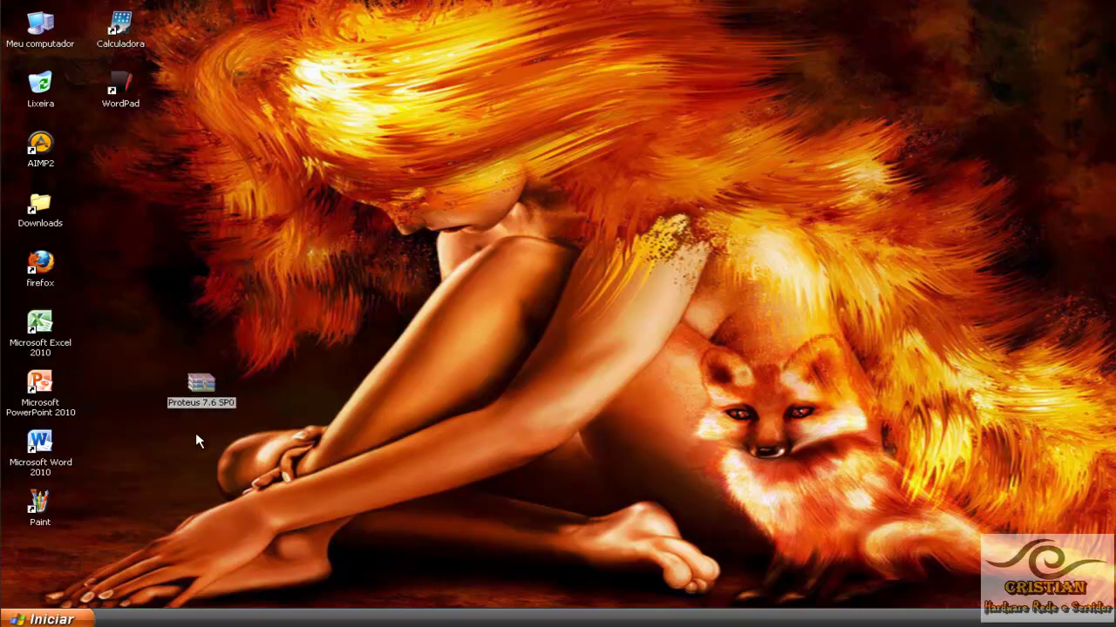
left_click(251, 386)
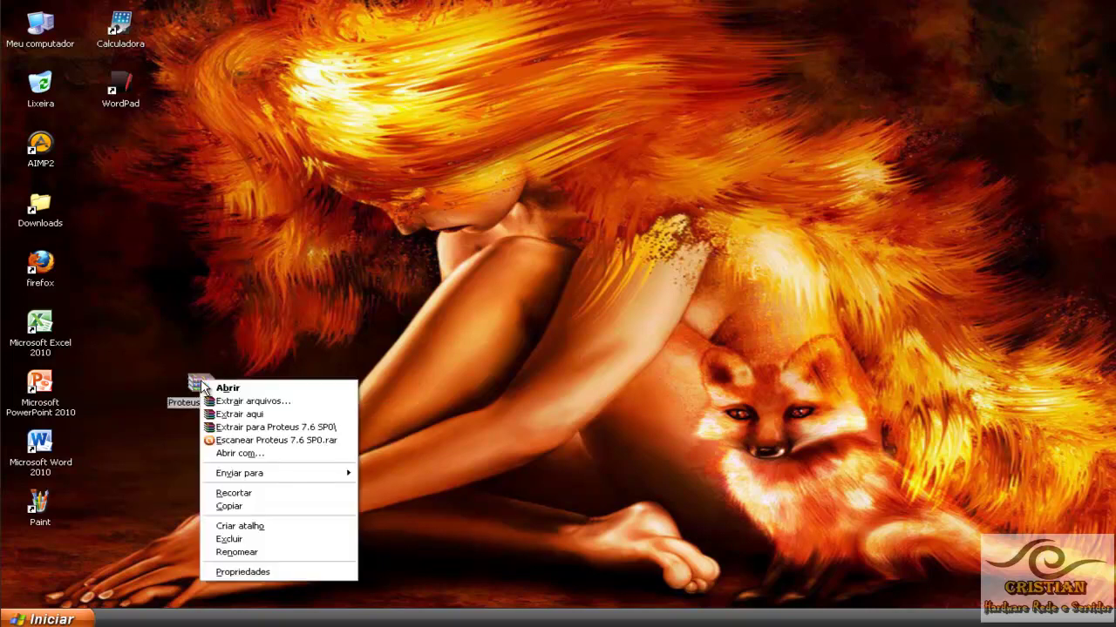
right_click(205, 385)
left_click(254, 423)
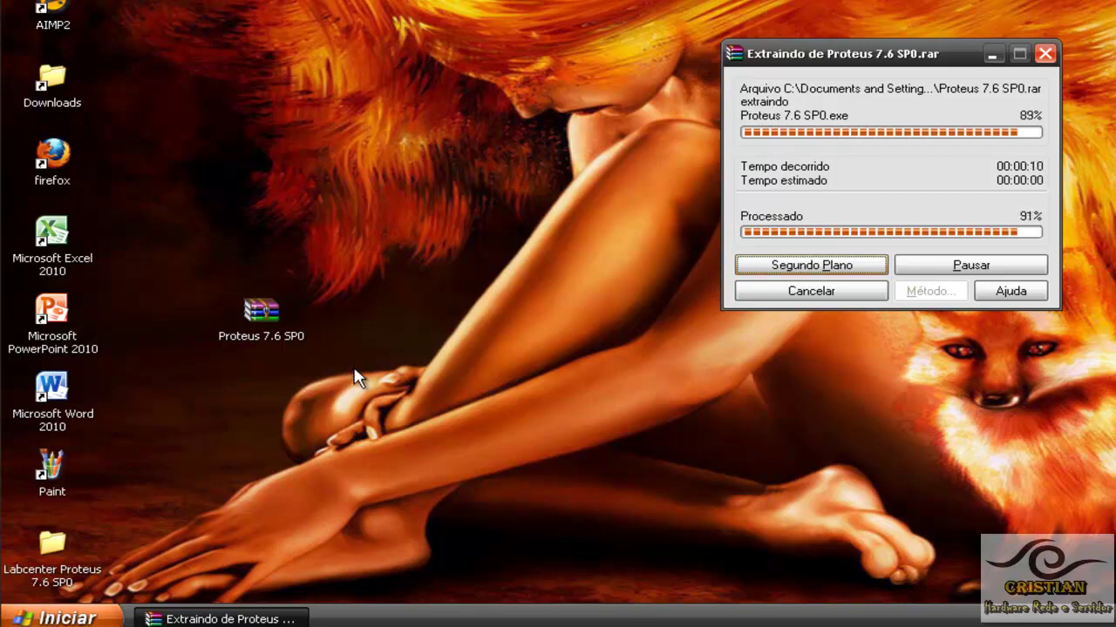
Arrange the extracted Labcenter Proteus 7.6 SP0 folder above the Proteus 7.6 SP0 archive on the desktop
left_click_drag(51, 558, 364, 325)
left_click_drag(270, 324, 271, 481)
left_click_drag(364, 314, 347, 314)
left_click_drag(270, 259, 272, 241)
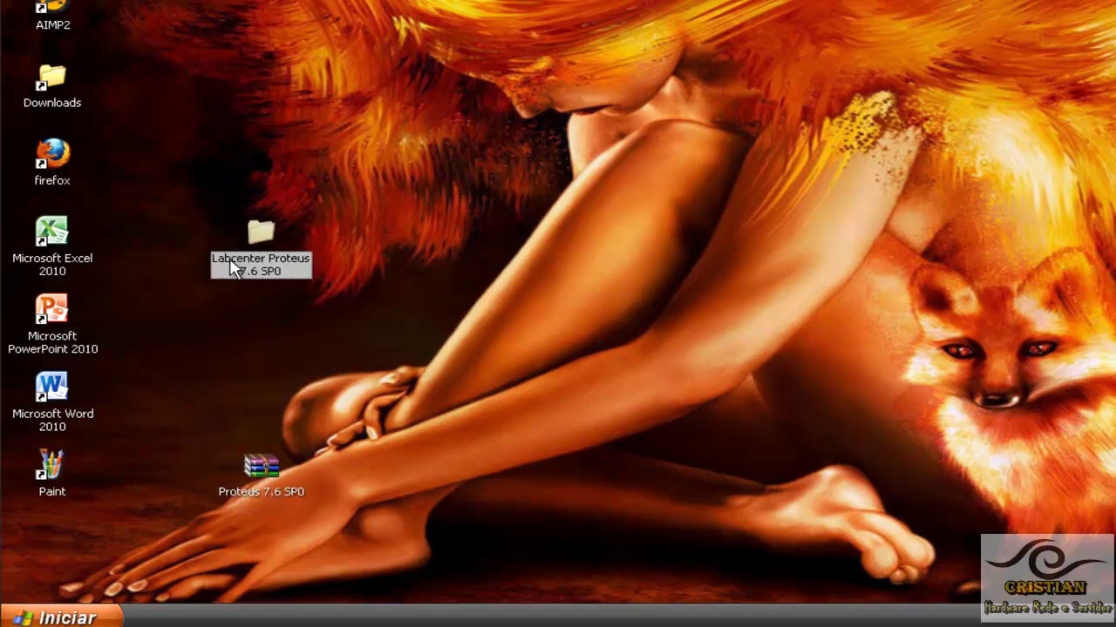
Examine the extracted Labcenter Proteus 7.6 SP0 folder and its Crack and -Cra- subfolders, and return to the main folder
double_click(253, 234)
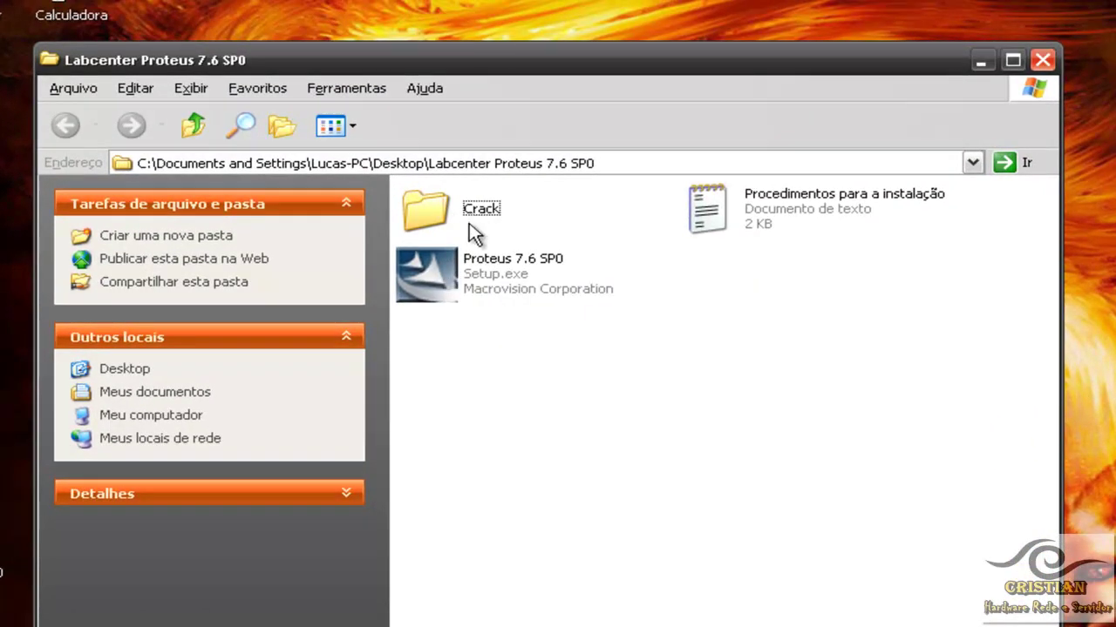
double_click(427, 204)
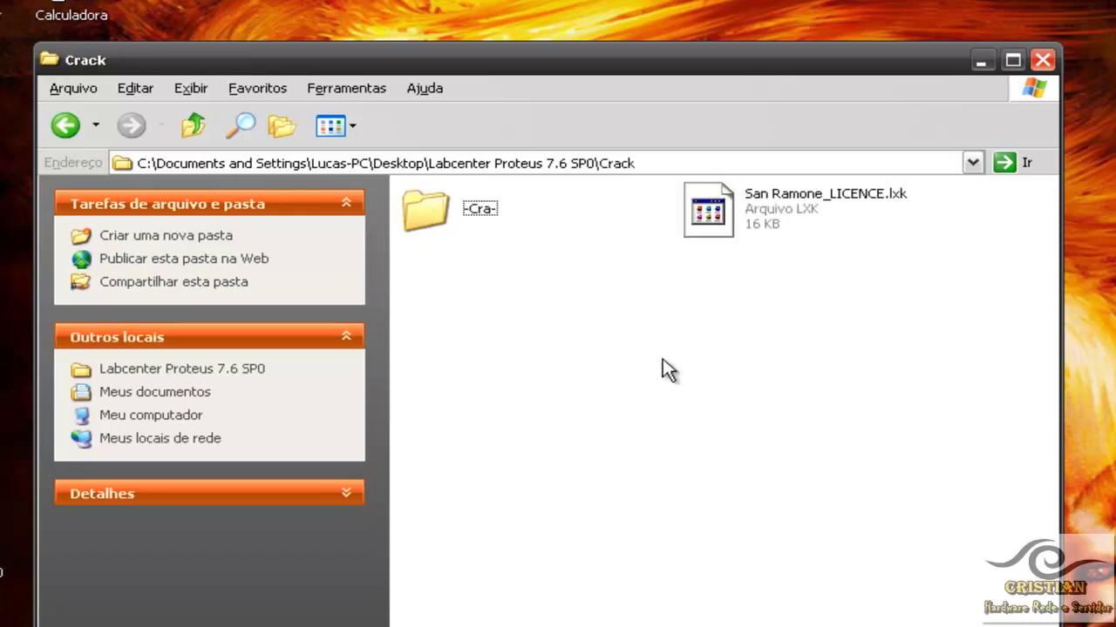
double_click(424, 214)
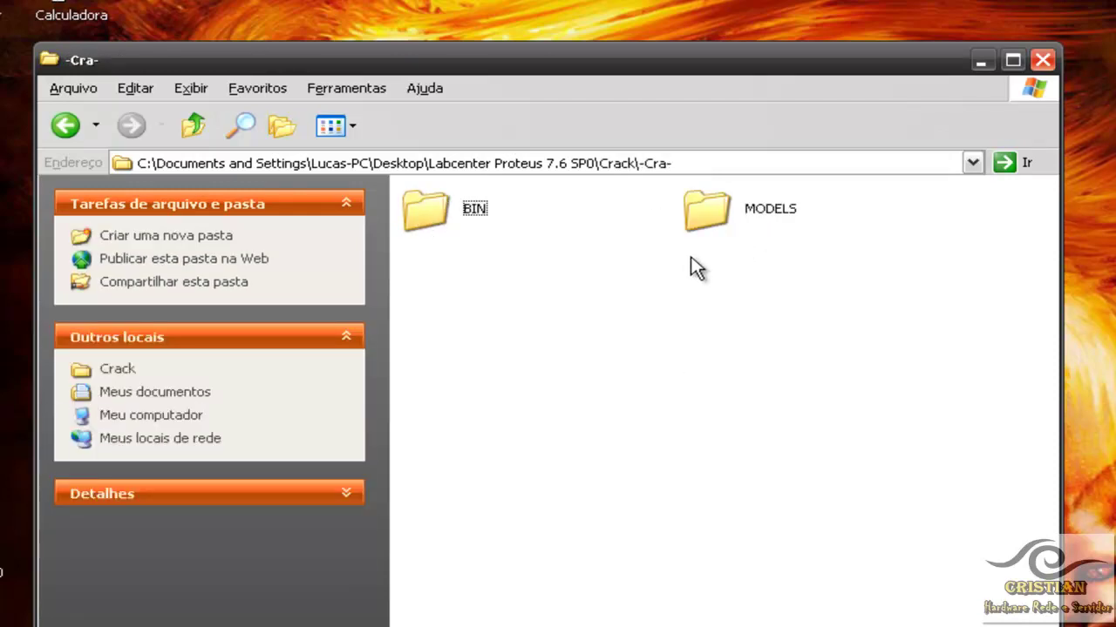
left_click(84, 123)
left_click(85, 122)
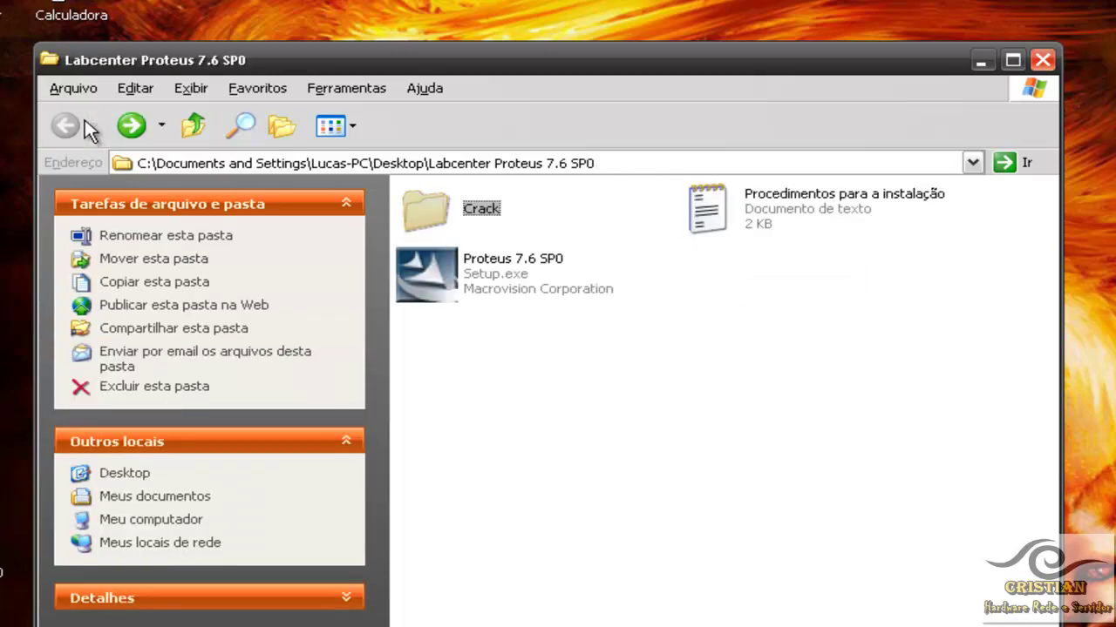
left_click(737, 555)
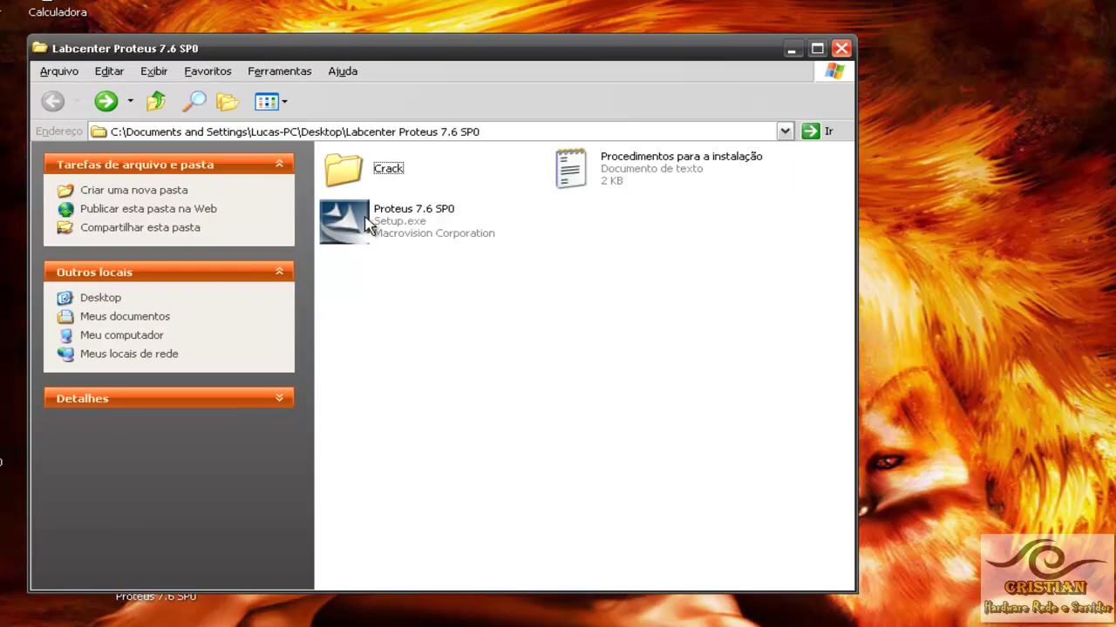
Run the Proteus 7.6 SP0 installer, minimize the folder window and accept the licence agreement
left_click(455, 223)
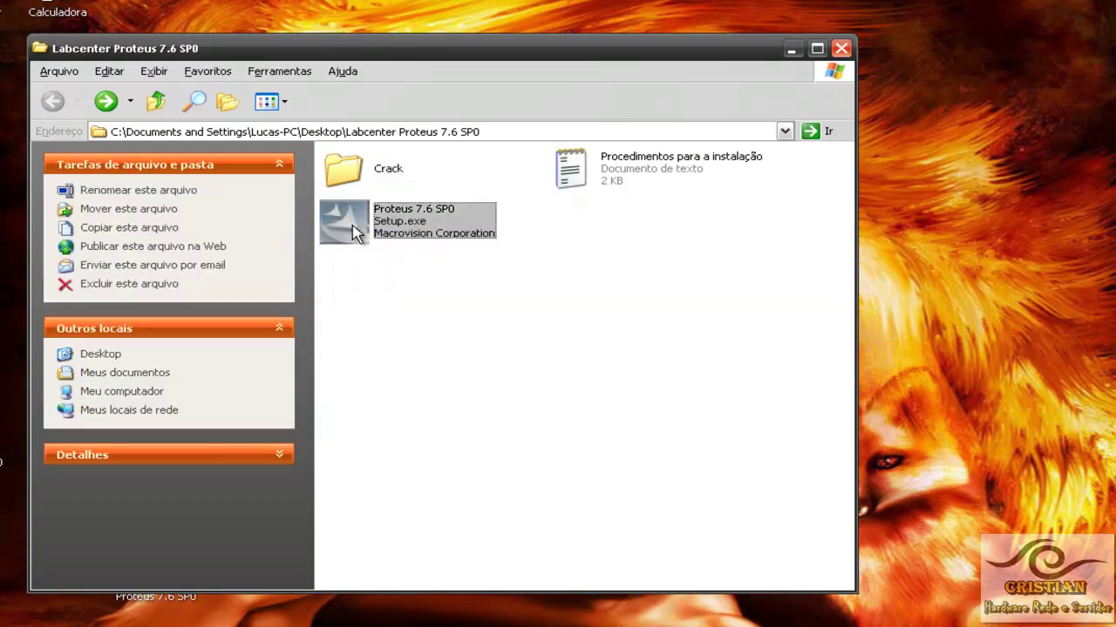
left_click(793, 51)
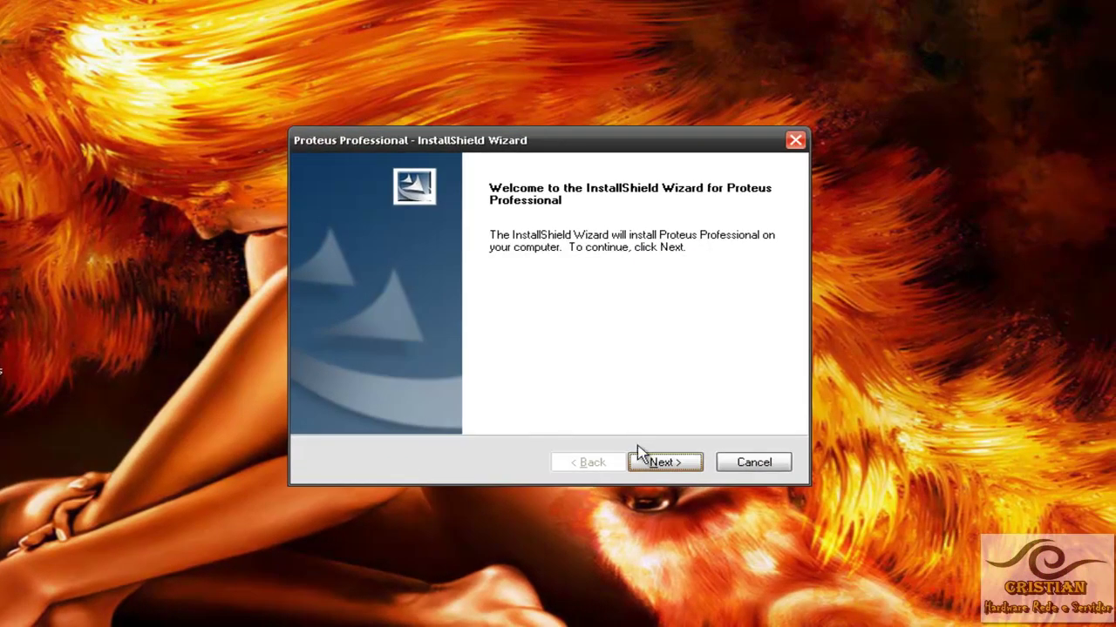
left_click(664, 463)
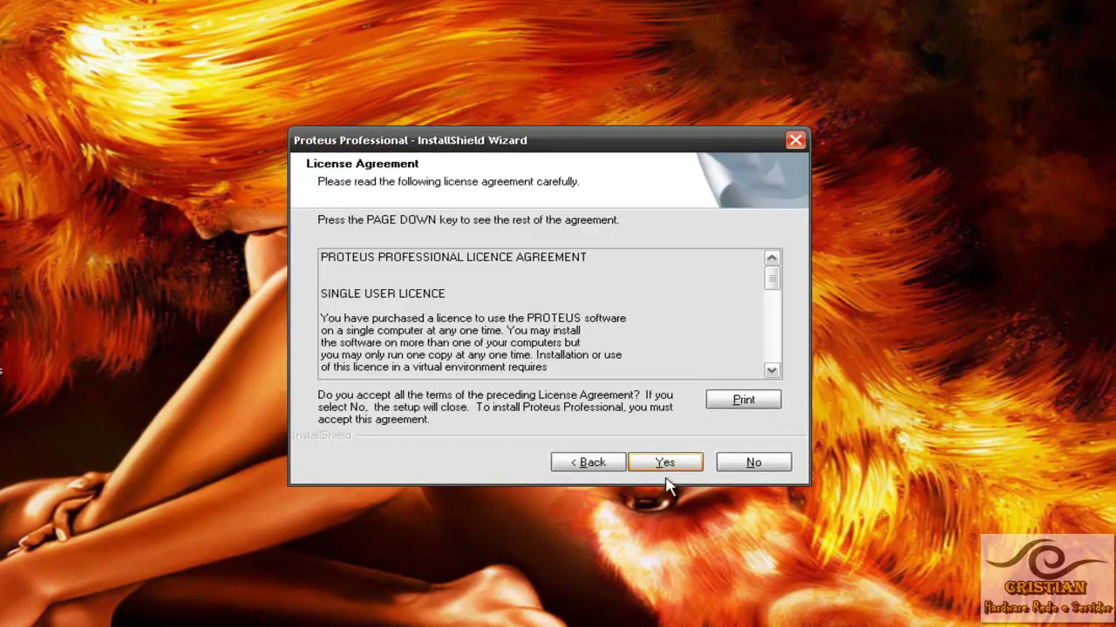
left_click(664, 462)
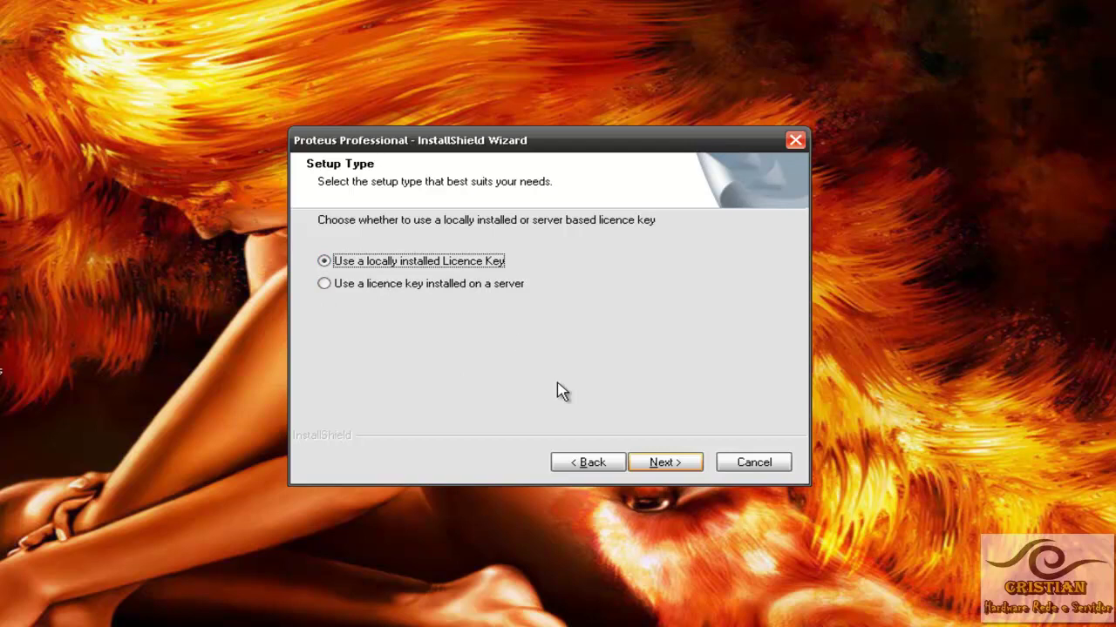
Use a locally installed licence key and load the .lxk licence file from the Crack folder into the Licence Manager
left_click(664, 465)
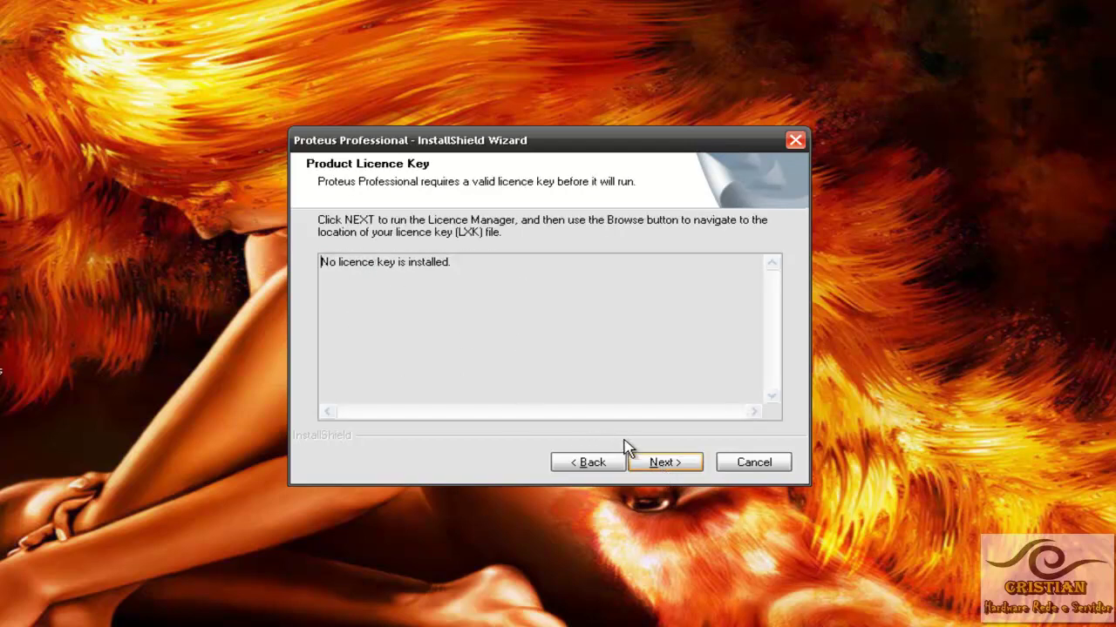
left_click(664, 465)
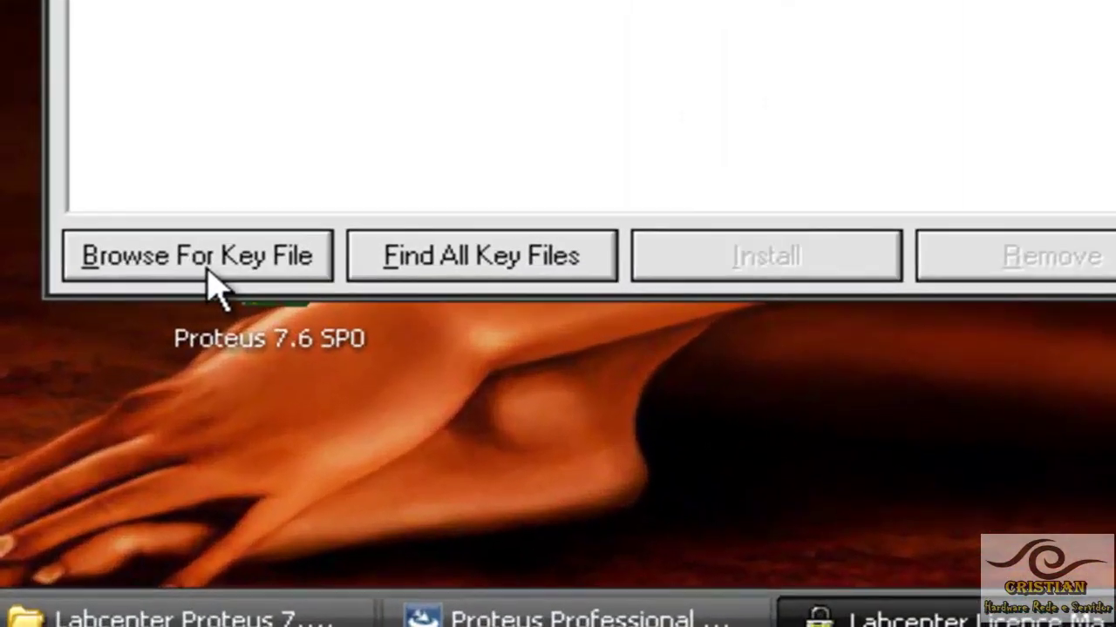
left_click(240, 248)
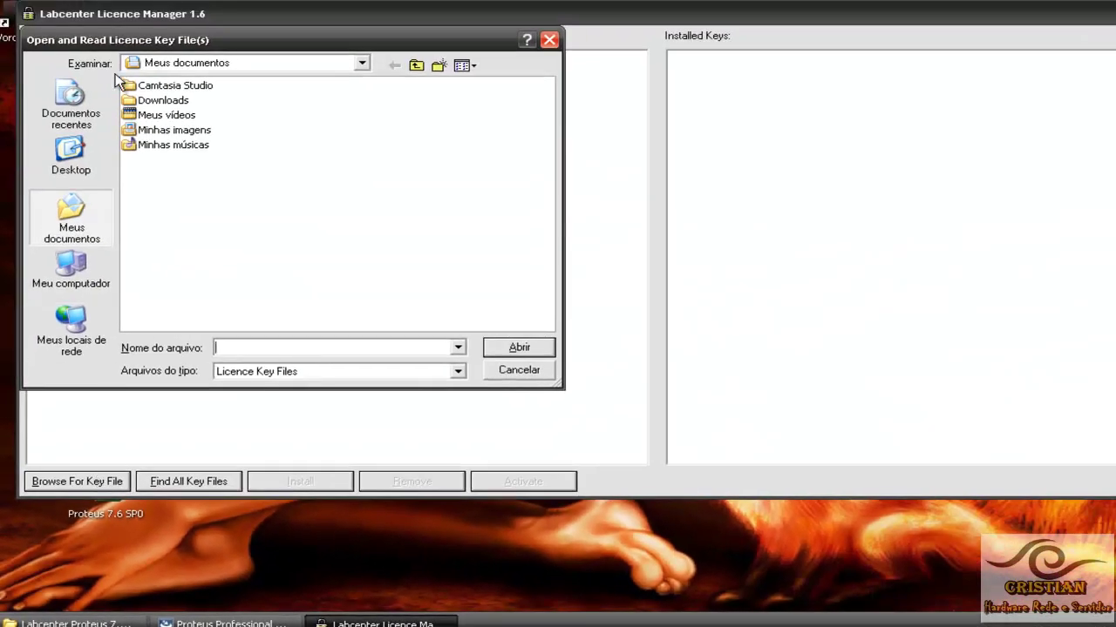
left_click(75, 170)
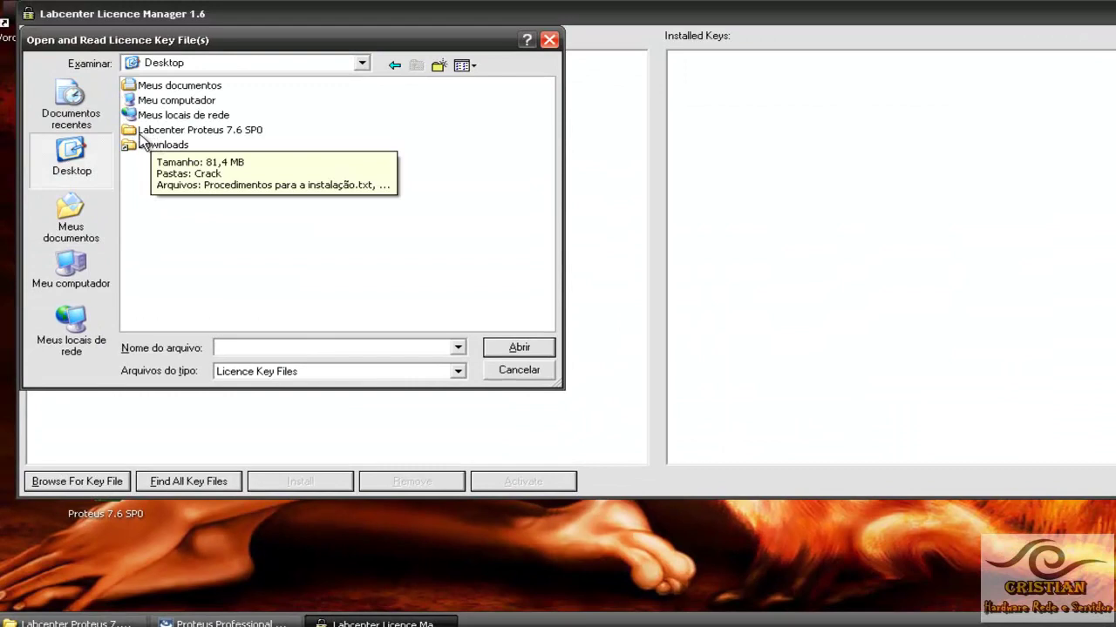
double_click(180, 131)
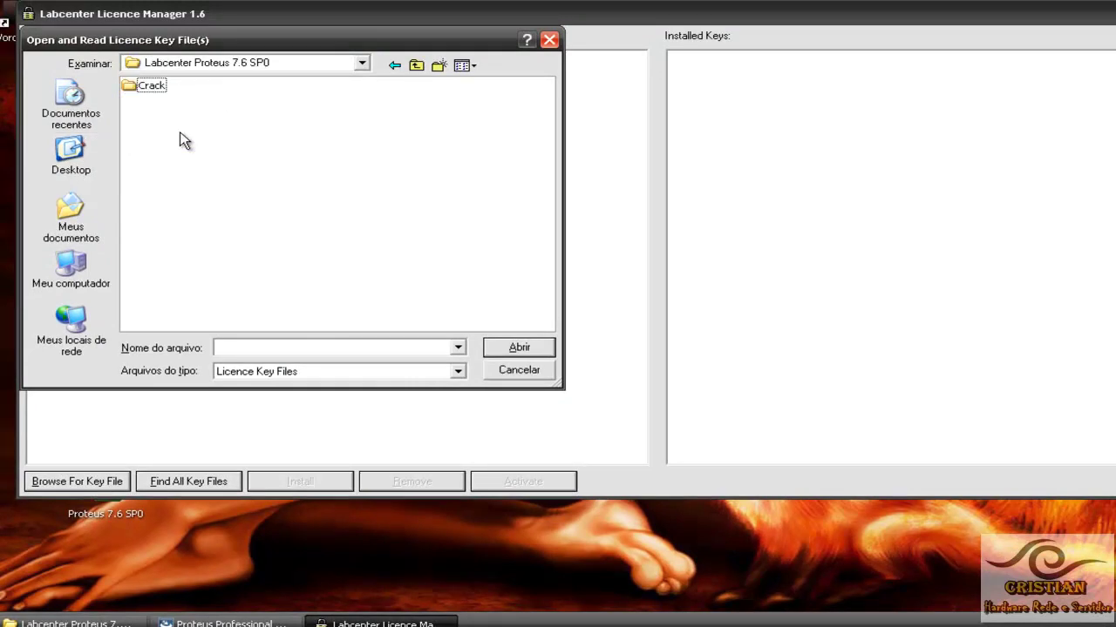
double_click(144, 95)
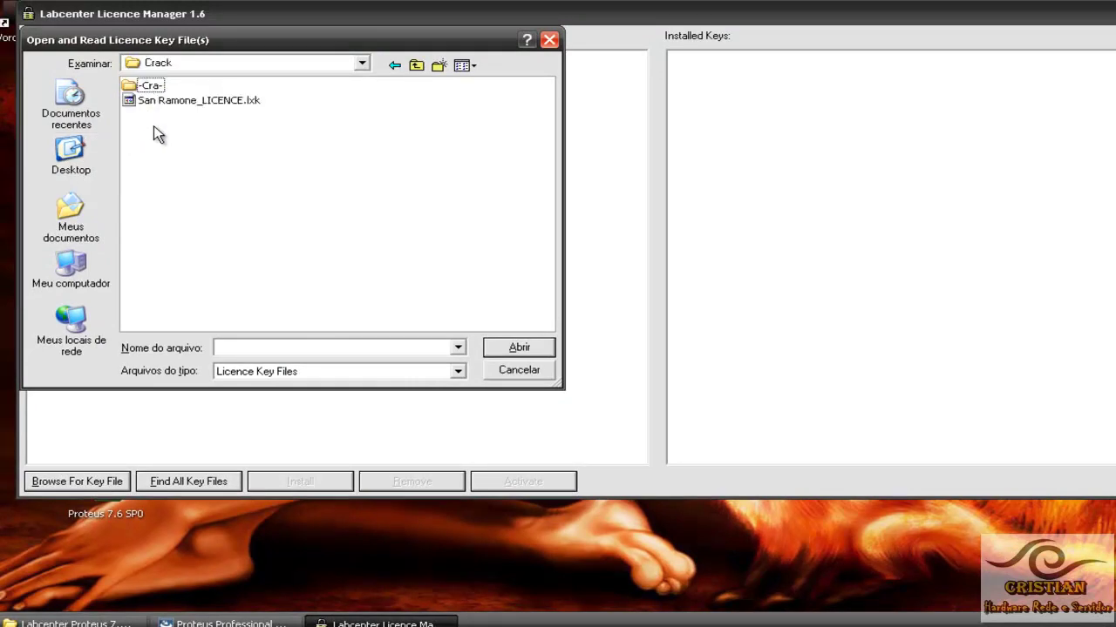
left_click(224, 102)
left_click(521, 349)
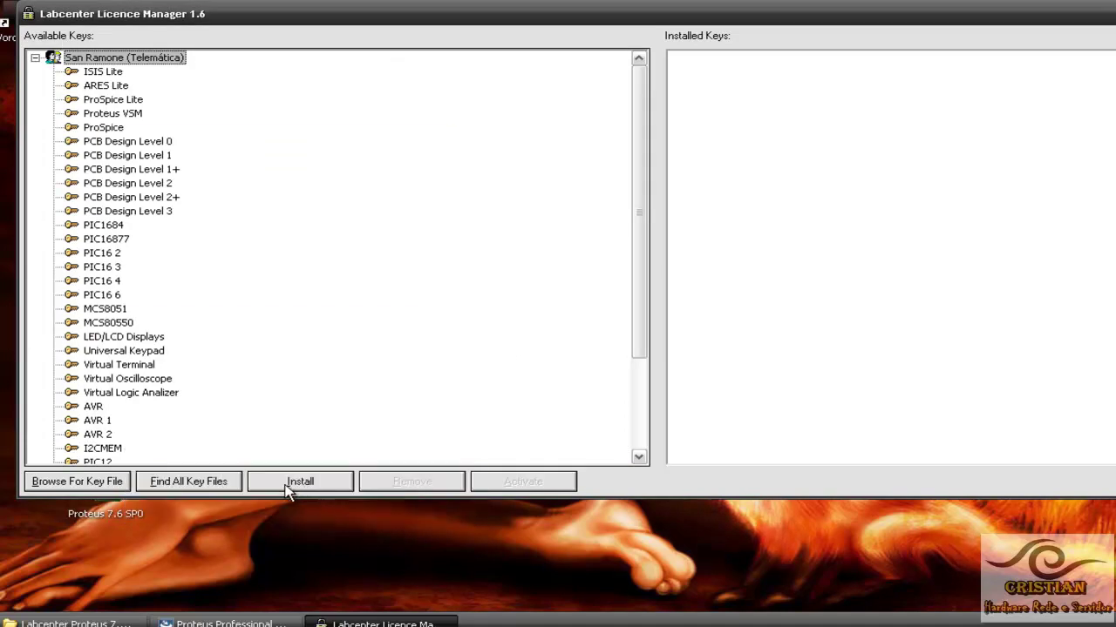
Install all the loaded licence keys, confirm the installation and close the Licence Manager
left_click(309, 488)
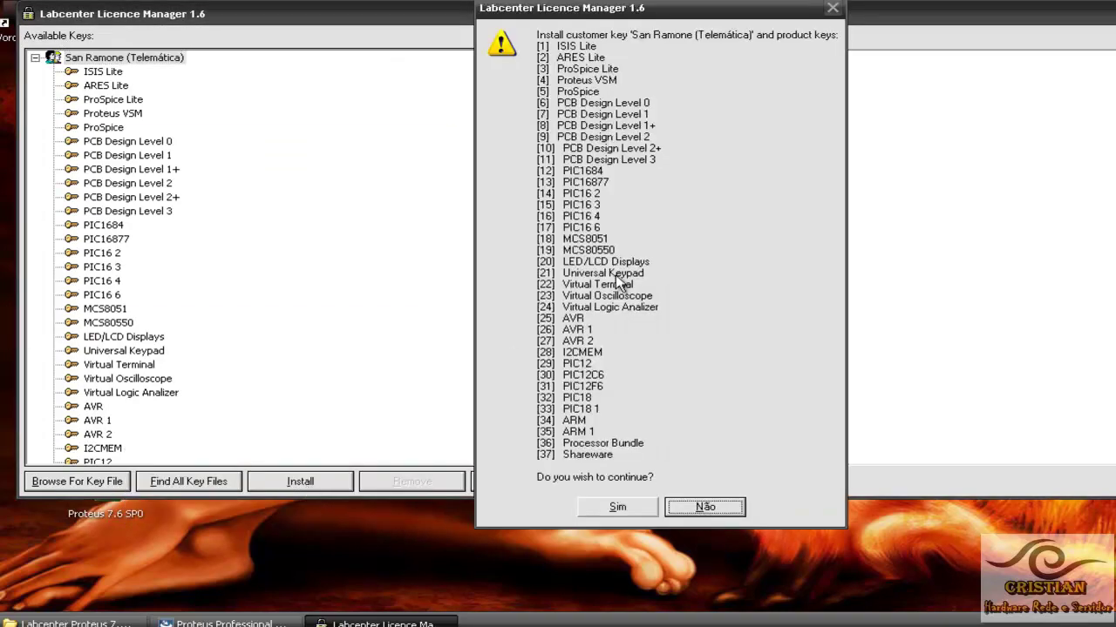
left_click(615, 507)
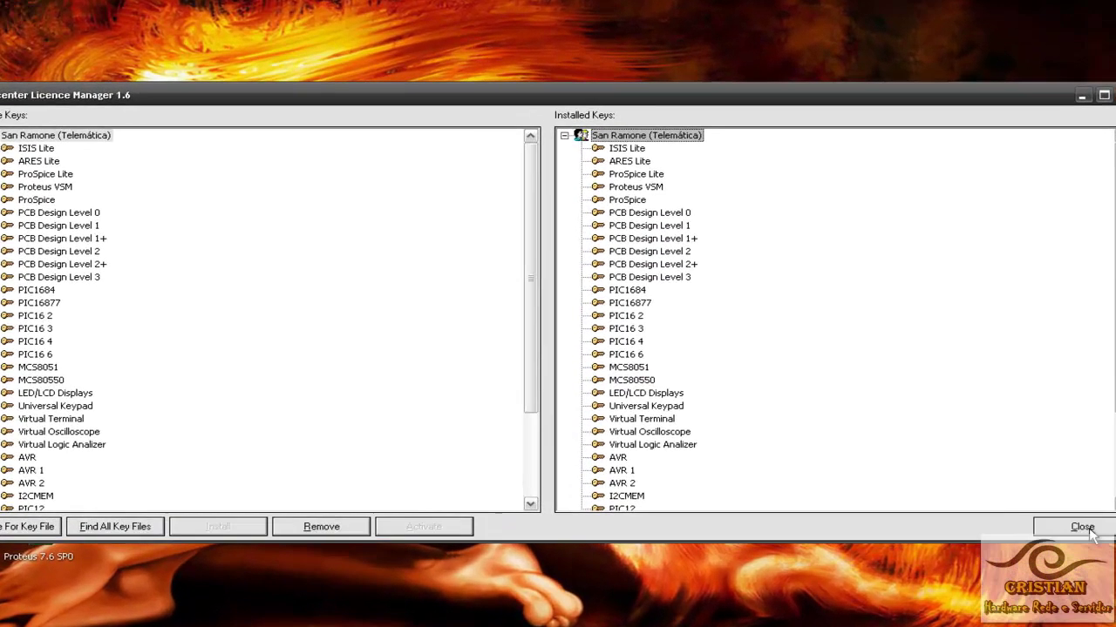
left_click(1043, 504)
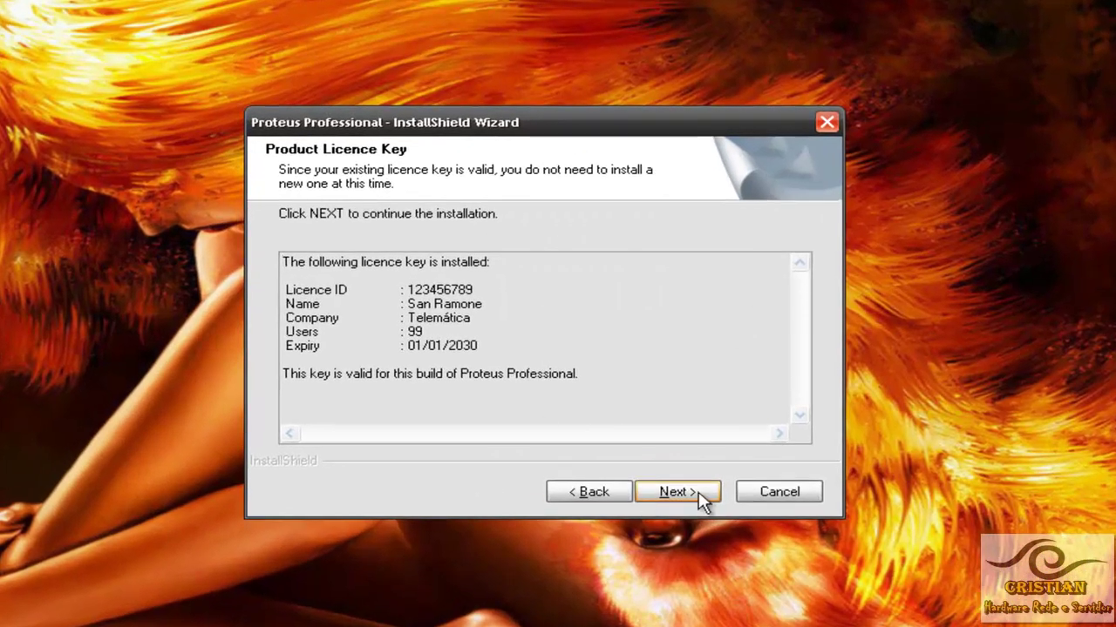
Install Proteus with the default destination, features and Proteus 7 Professional program folder, finish the wizard and close the release notes
left_click(676, 492)
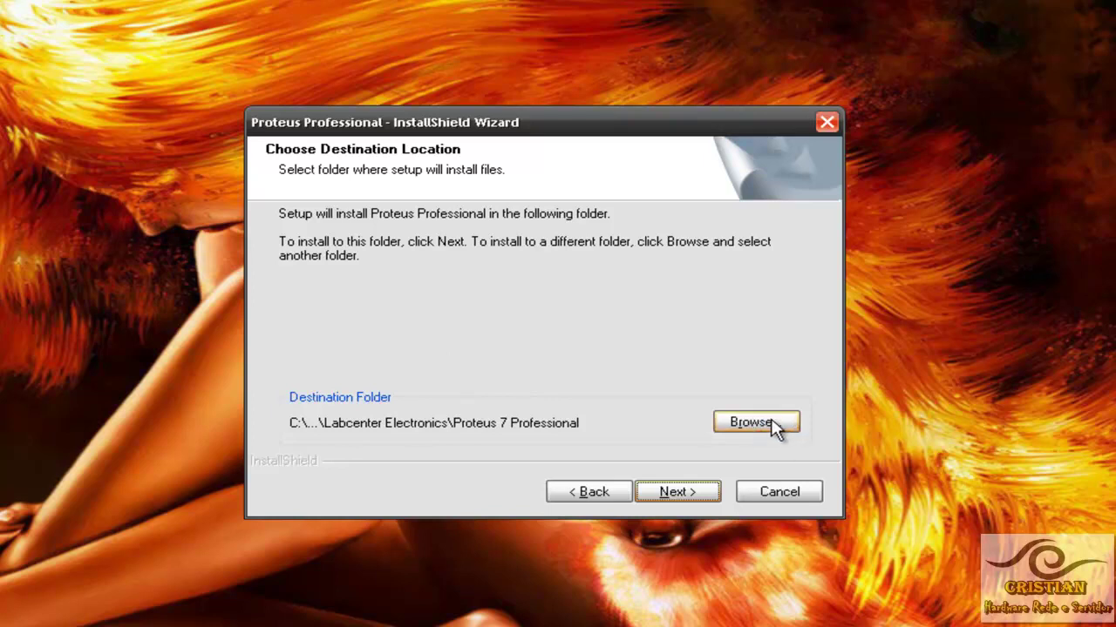
left_click(694, 504)
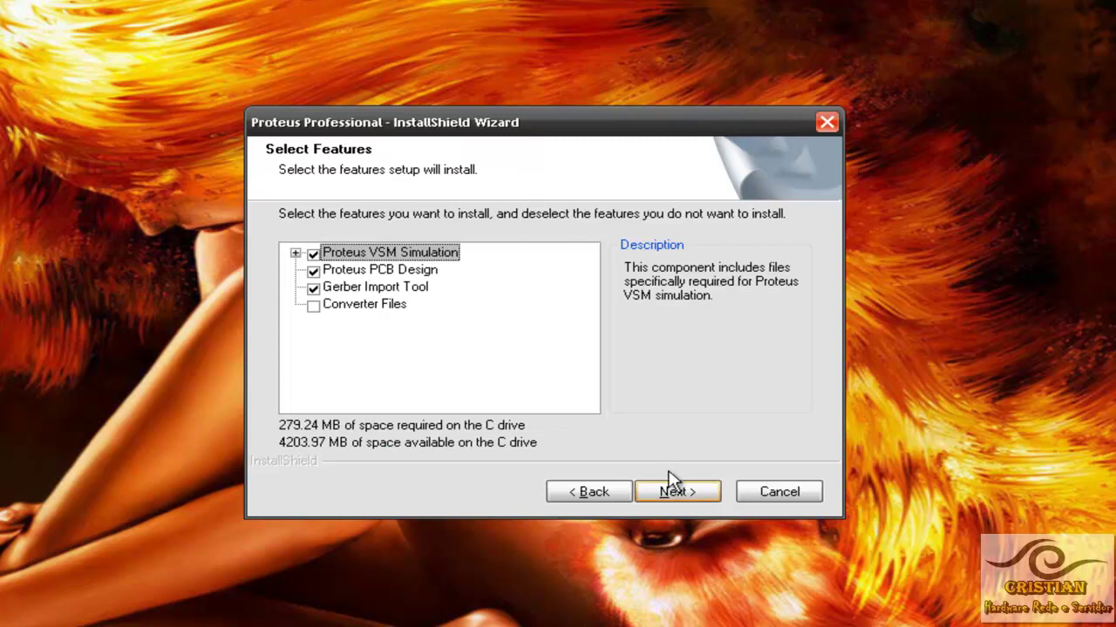
left_click(684, 495)
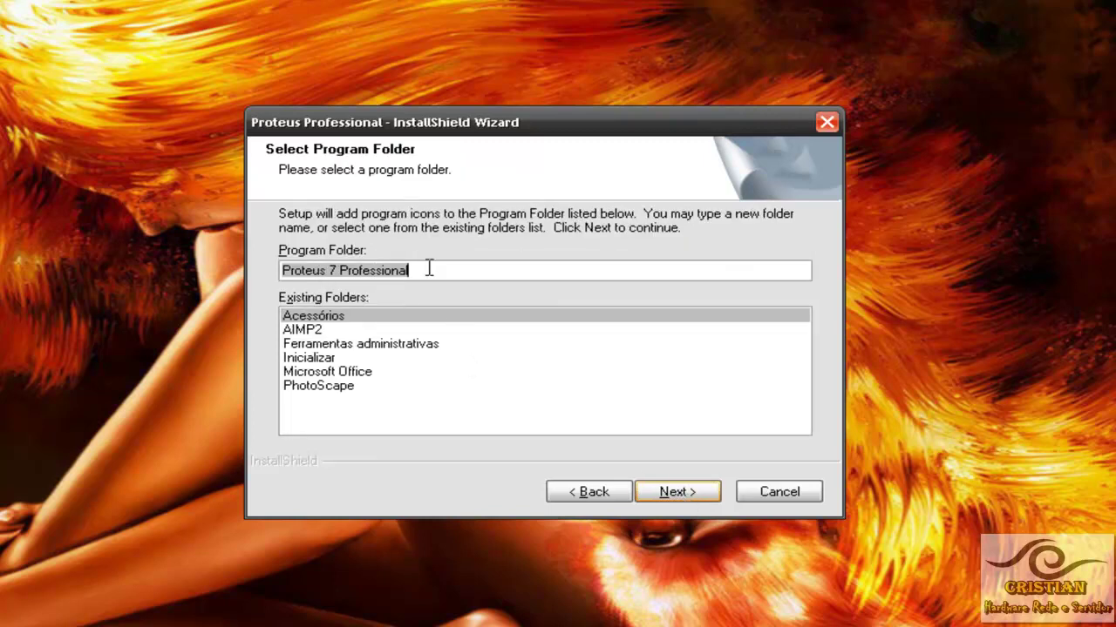
left_click(676, 495)
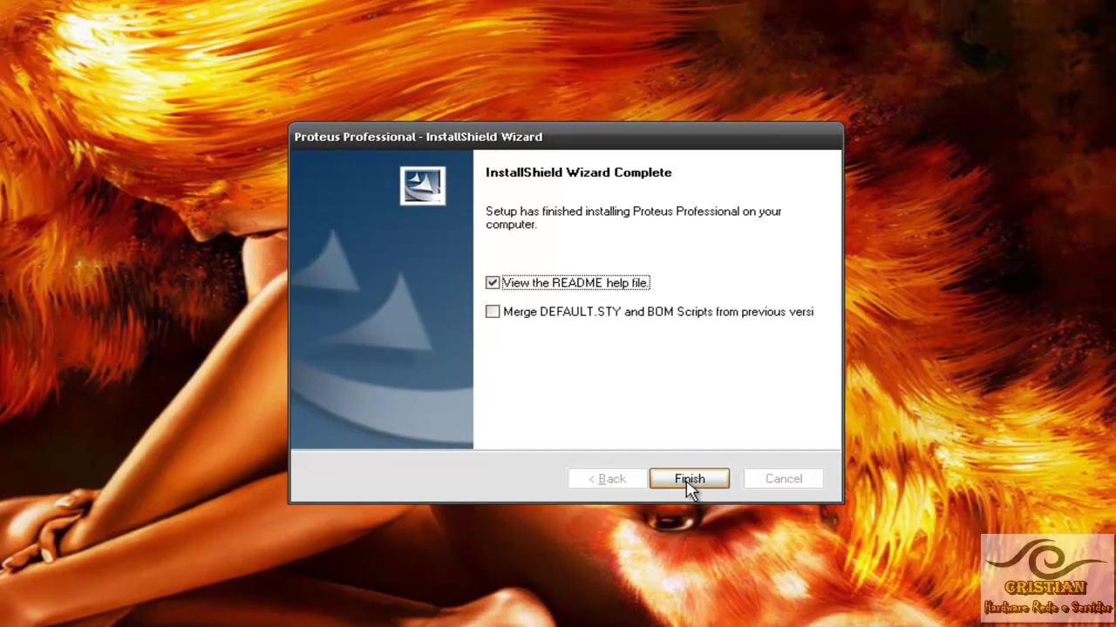
left_click(678, 492)
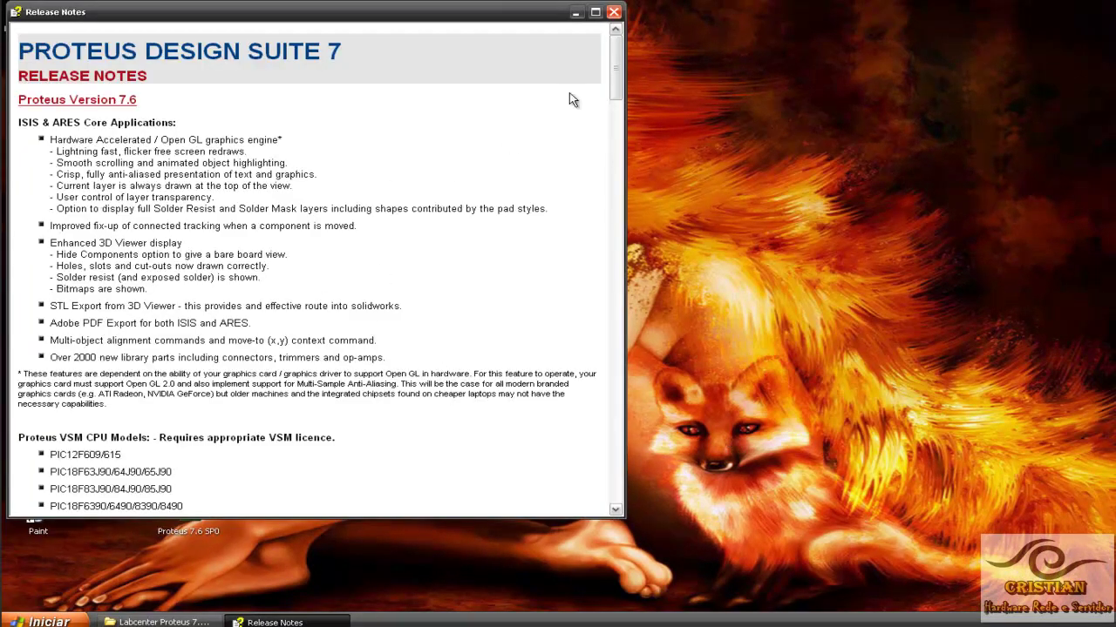
left_click(613, 12)
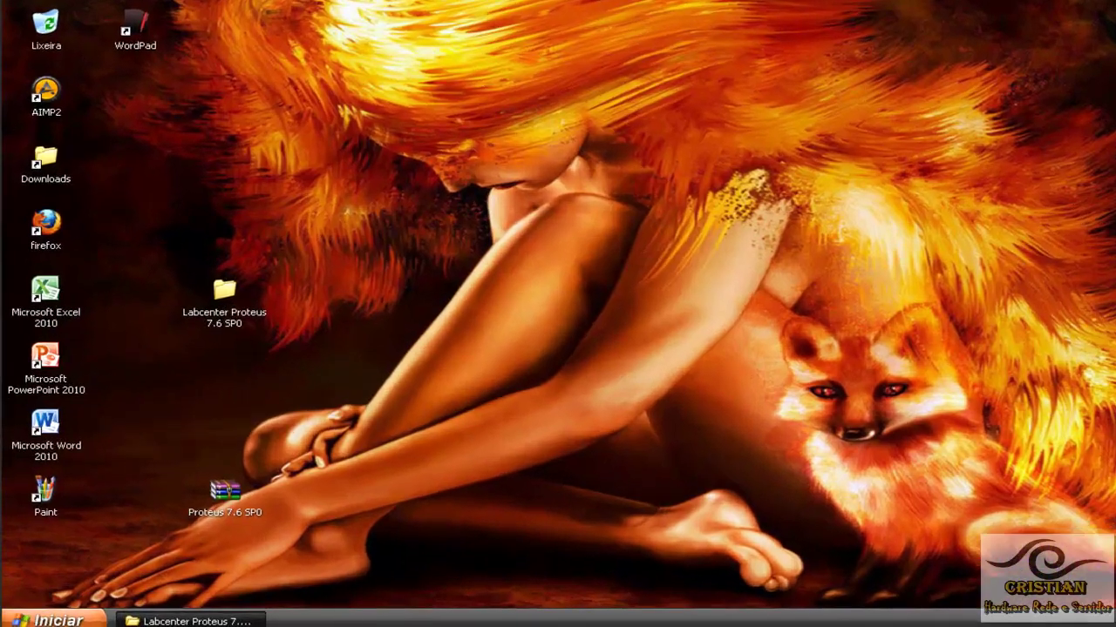
Check the list of installed programs for the Proteus 7 Professional group
left_click(39, 622)
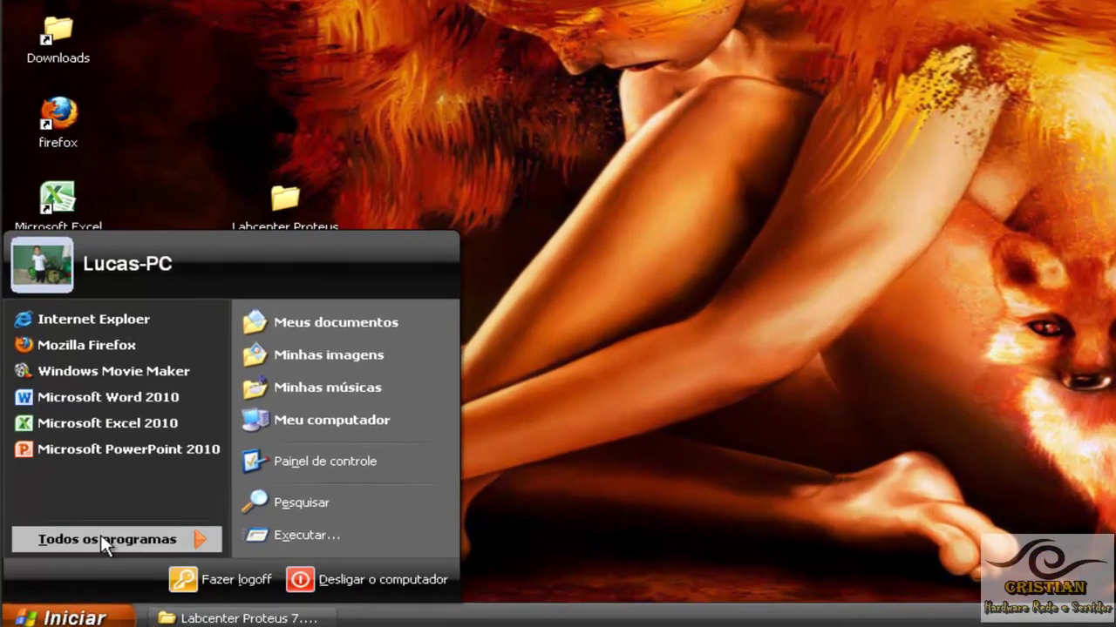
left_click(72, 569)
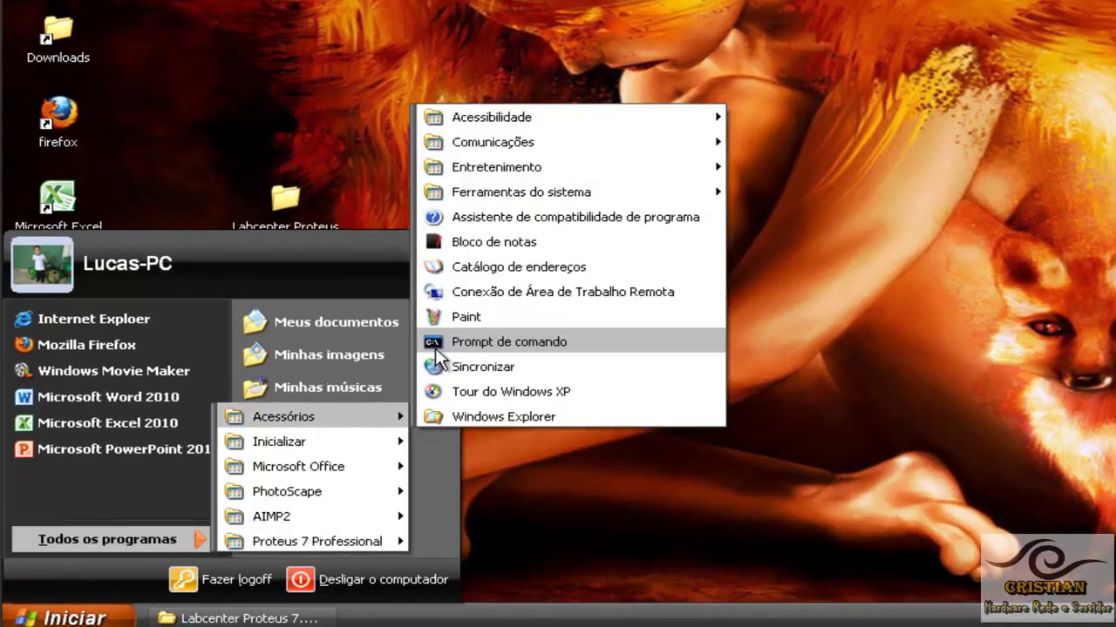
mouse_move(369, 539)
left_click(921, 377)
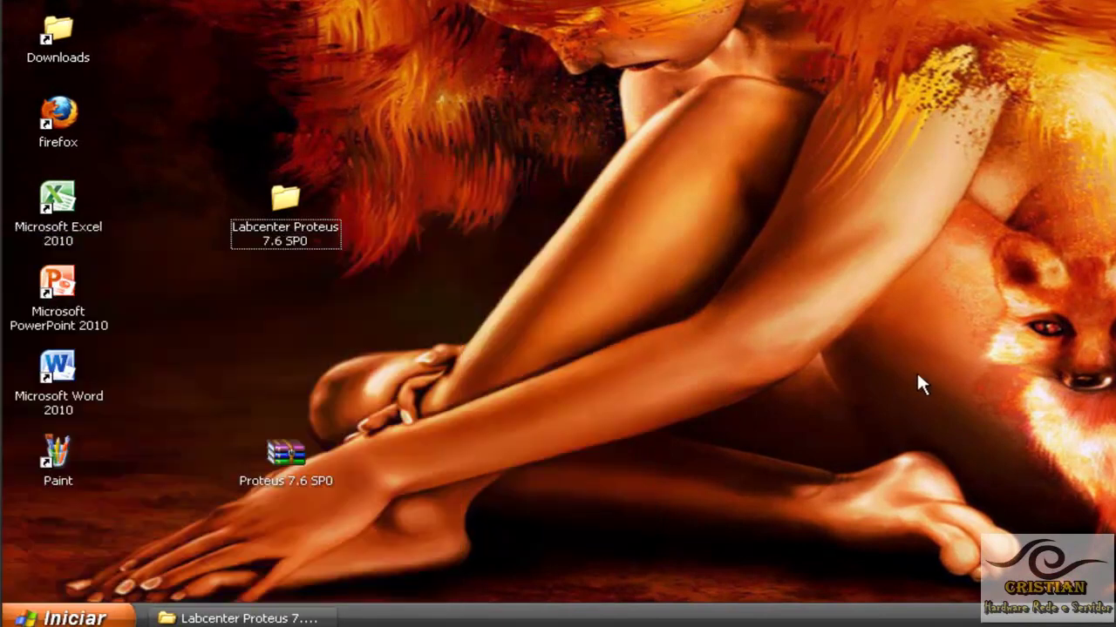
Copy the BIN and MODELS folders from the -Cra- folder inside Crack in the Labcenter Proteus 7.6 SP0 folder
double_click(294, 208)
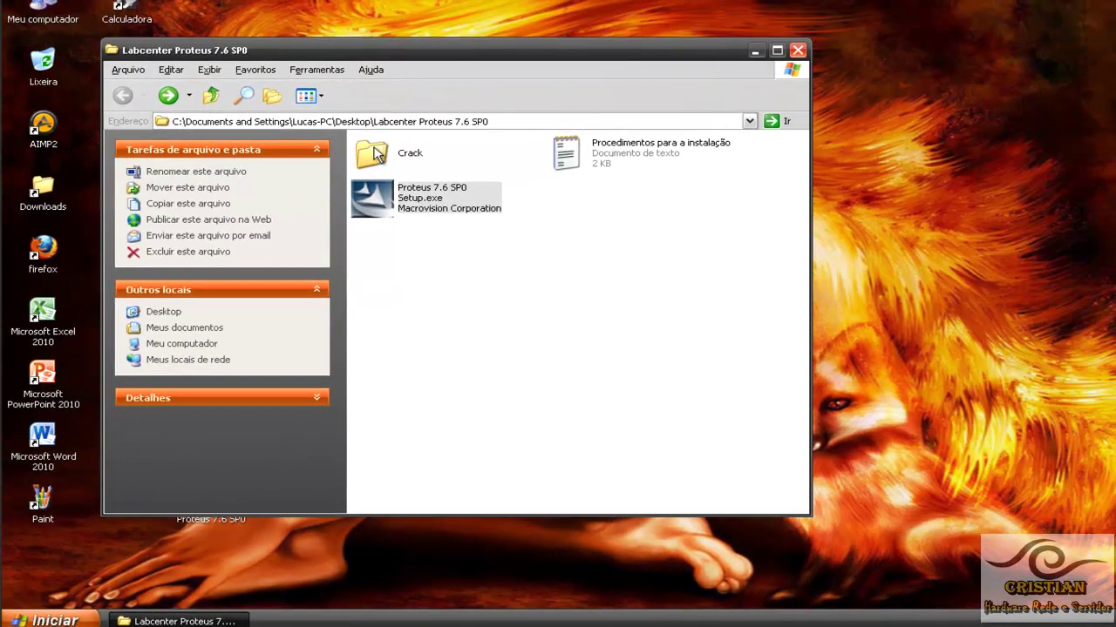
double_click(373, 153)
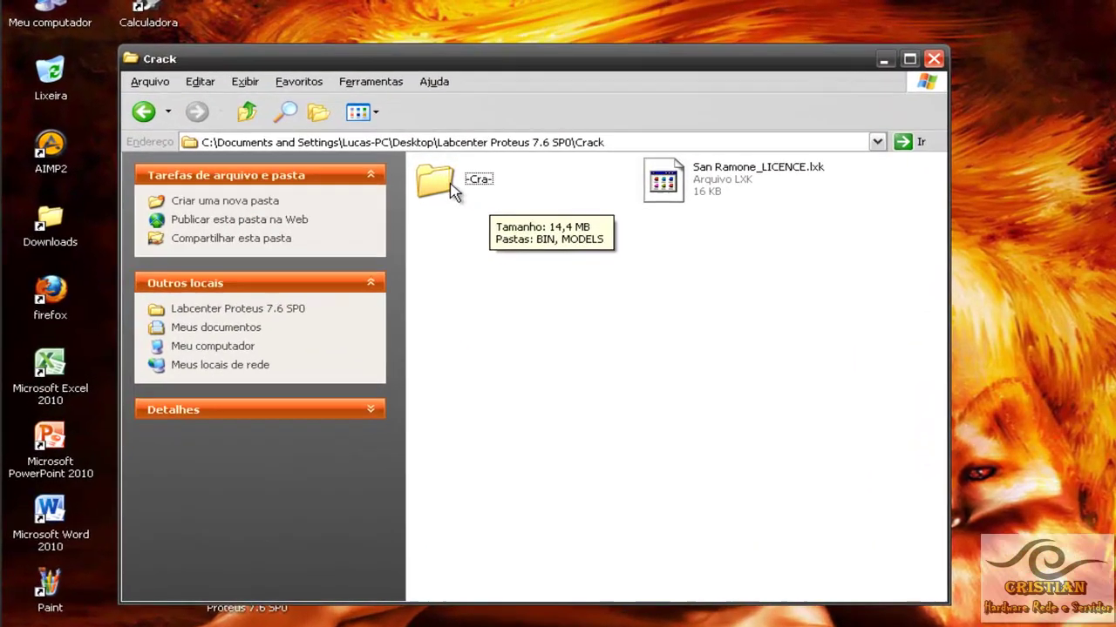
left_click(370, 159)
double_click(440, 186)
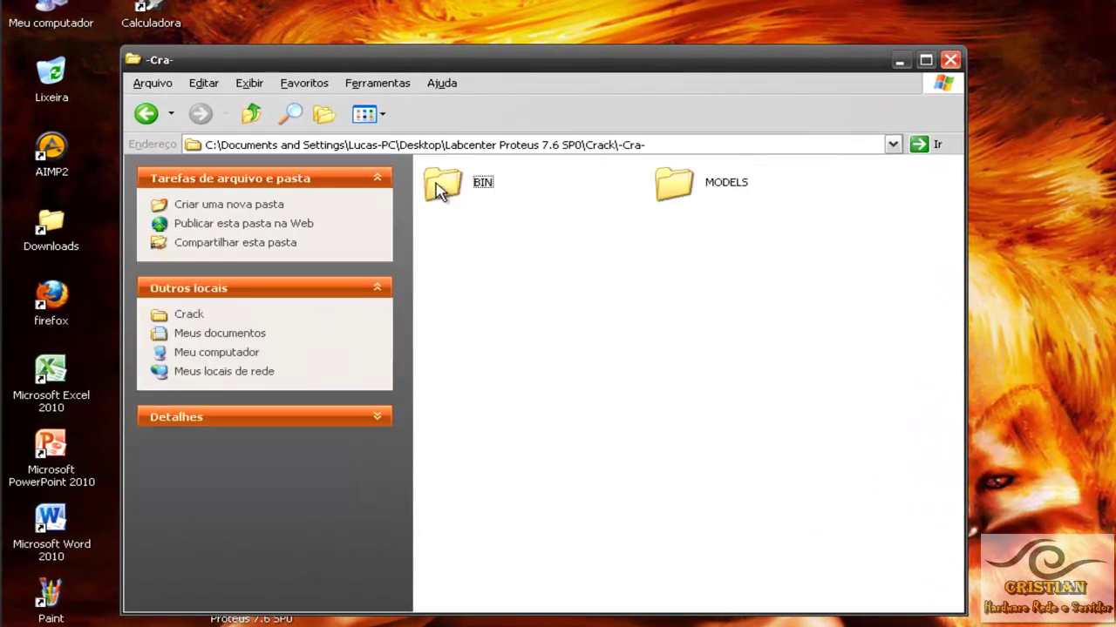
left_click_drag(635, 231, 431, 182)
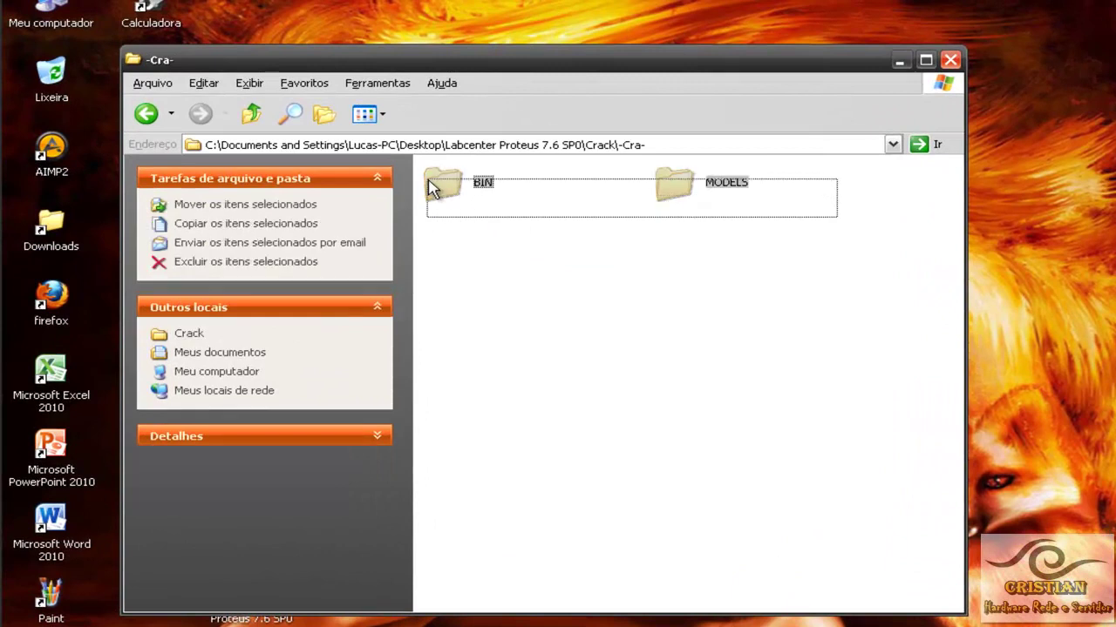
right_click(439, 167)
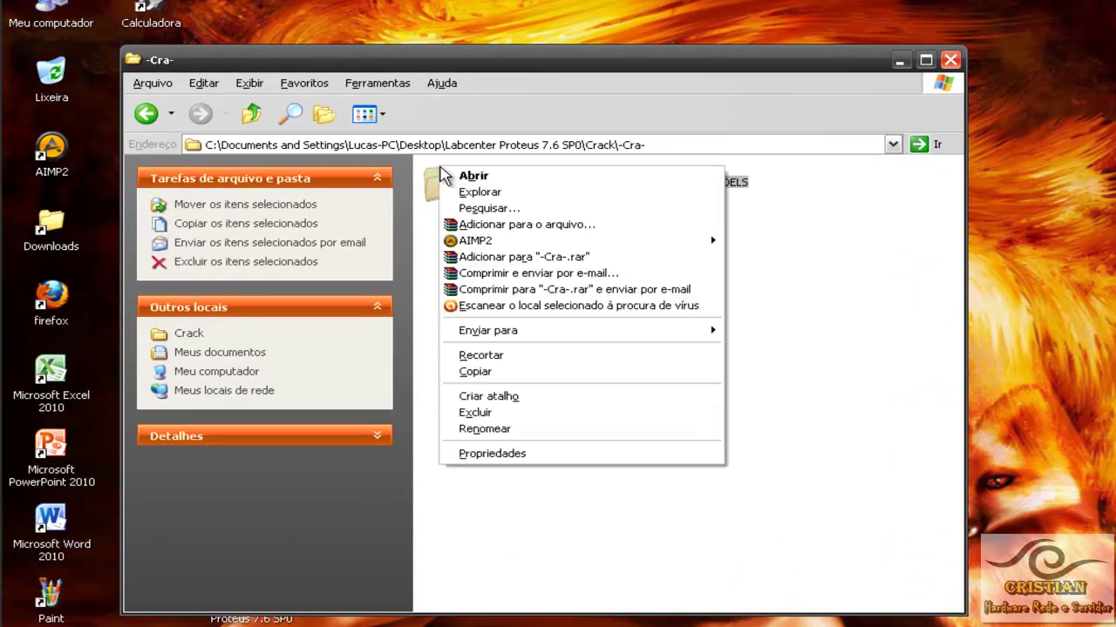
left_click(475, 371)
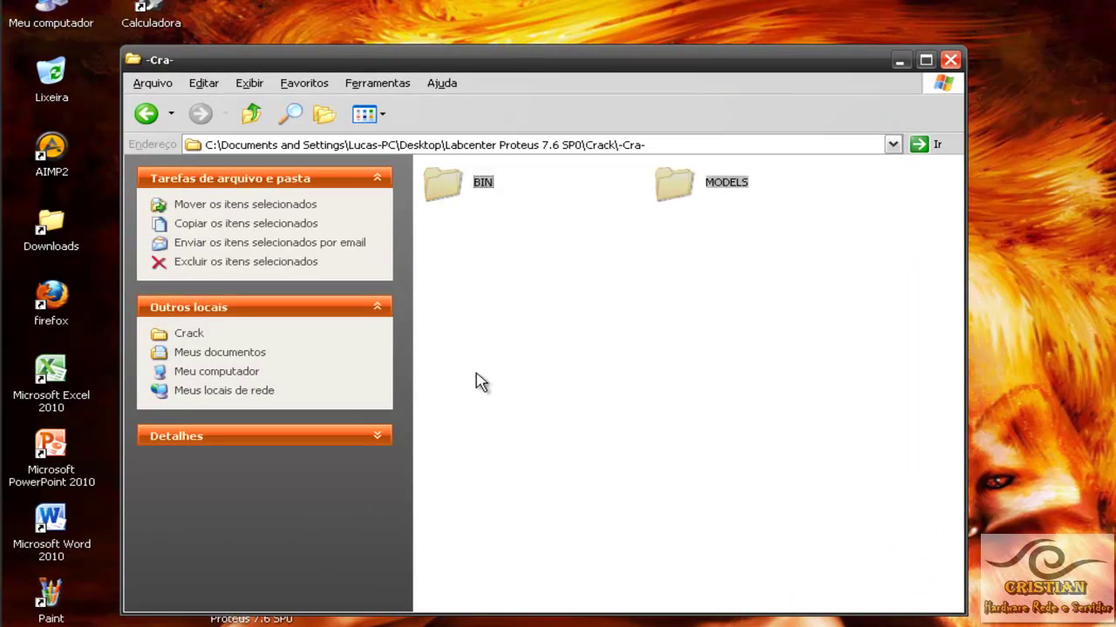
Open the installation folder C:\Arquivos de programas\Labcenter Electronics\Proteus 7 Professional
left_click(210, 357)
left_click(203, 338)
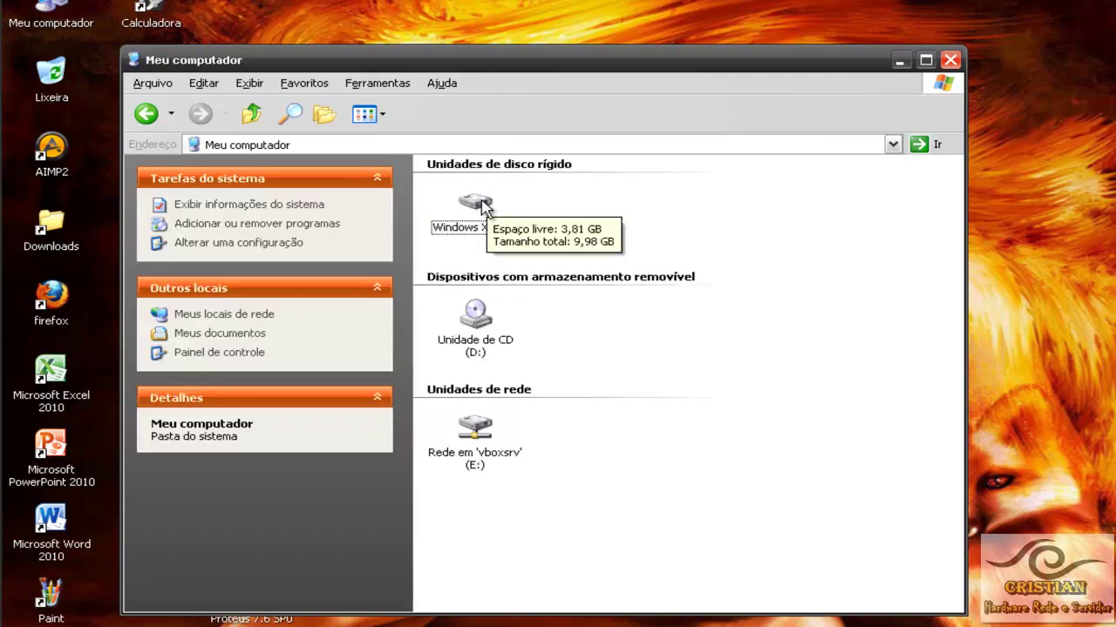
left_click(470, 208)
double_click(471, 208)
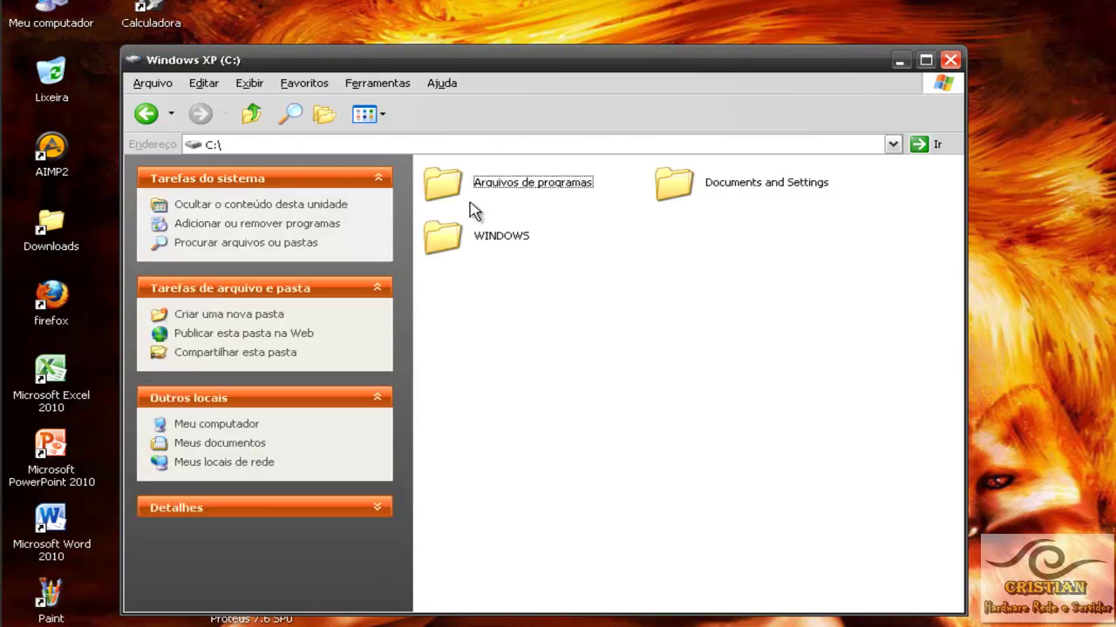
double_click(442, 191)
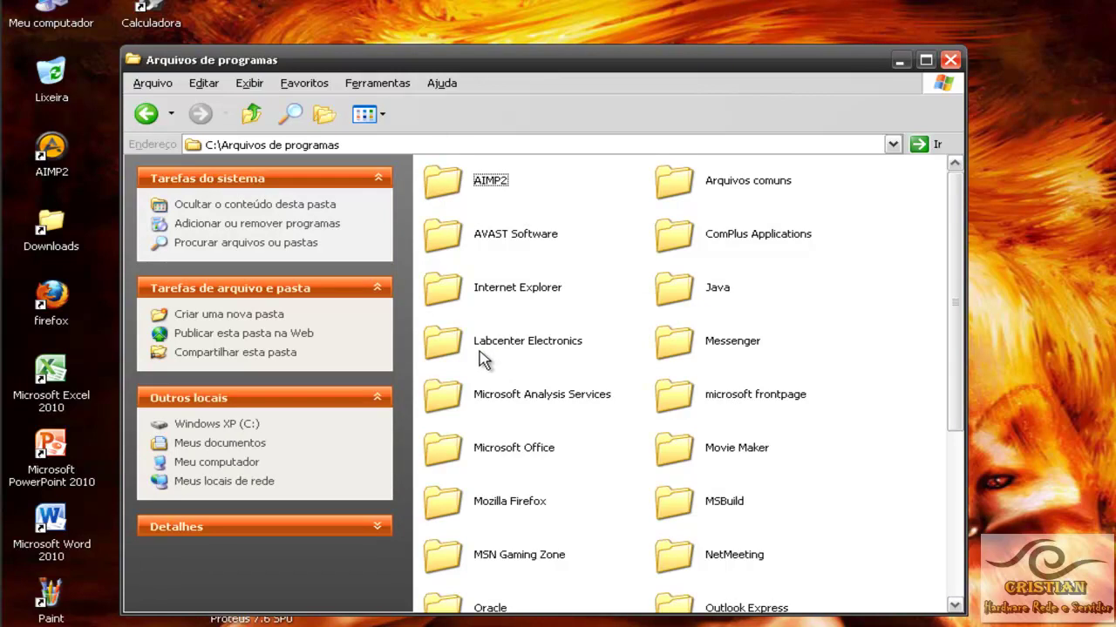
double_click(477, 342)
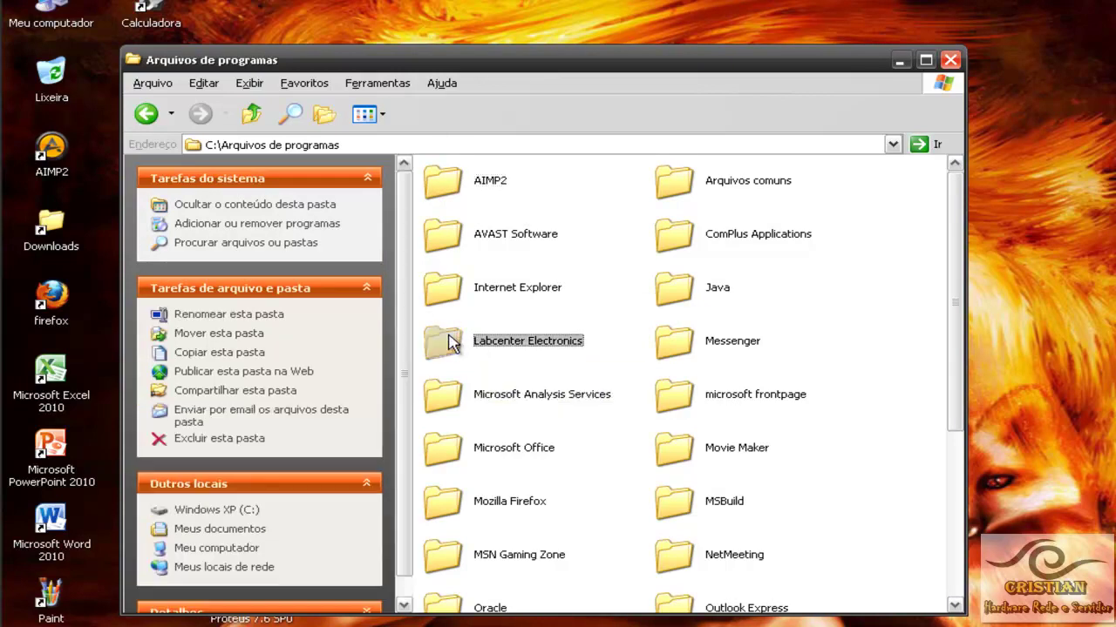
mouse_move(511, 195)
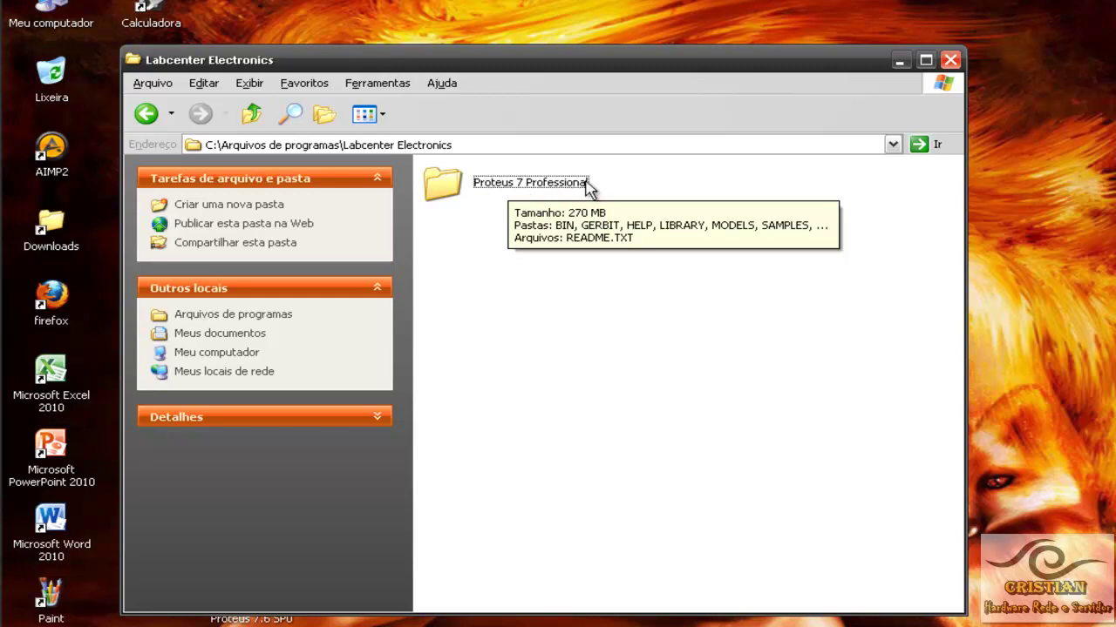
double_click(450, 181)
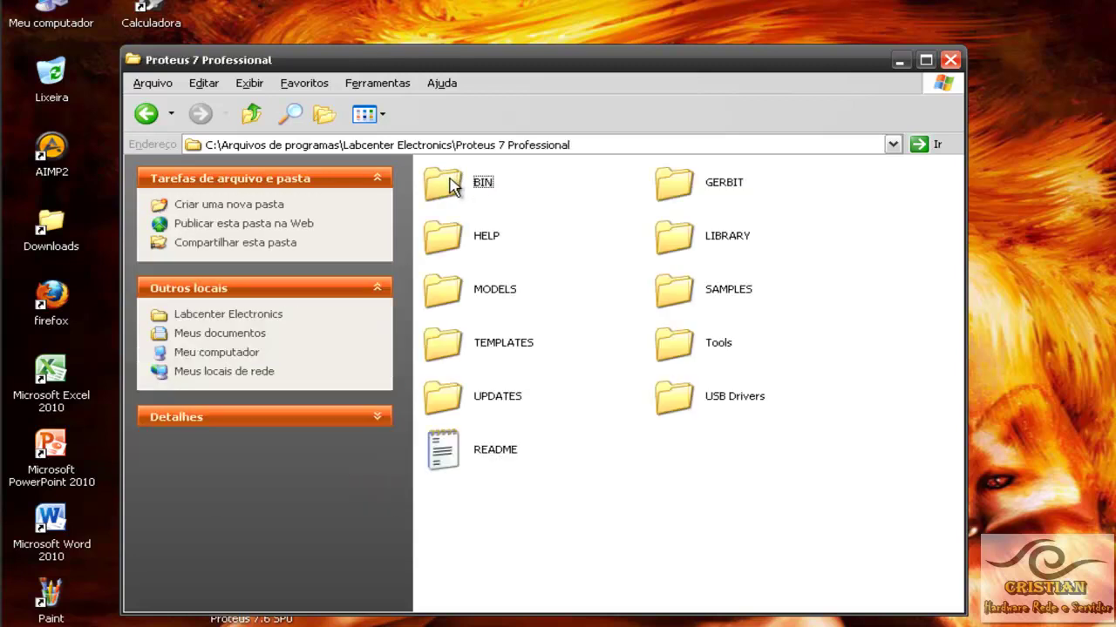
Paste the copied folders into the Proteus 7 Professional folder, replacing all existing files, and close the folder window
right_click(644, 512)
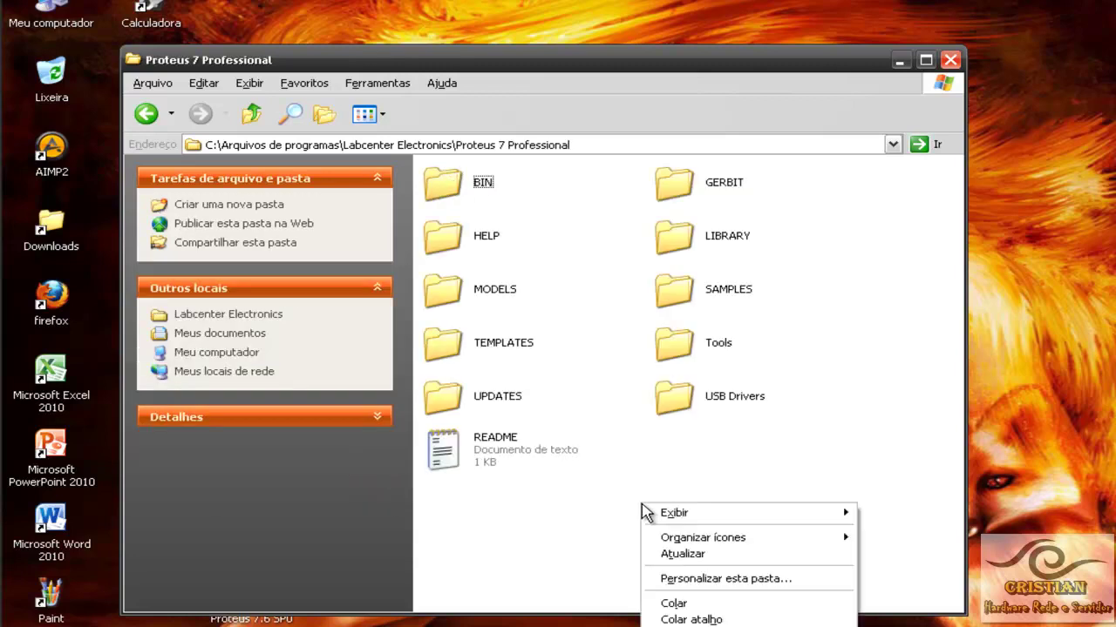
left_click(674, 604)
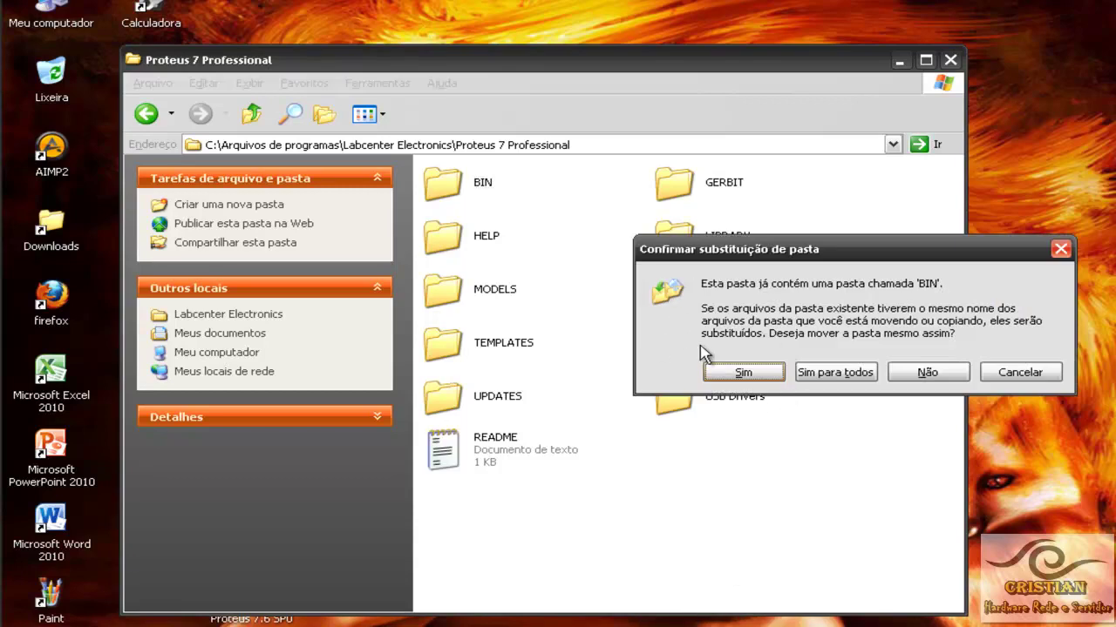
left_click(812, 373)
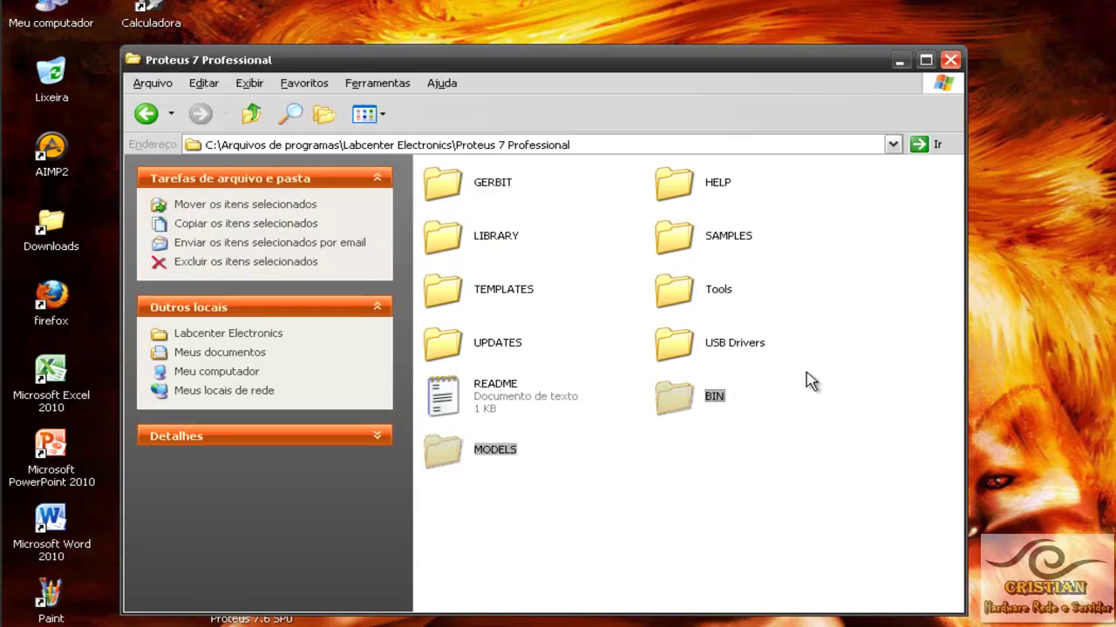
left_click(684, 500)
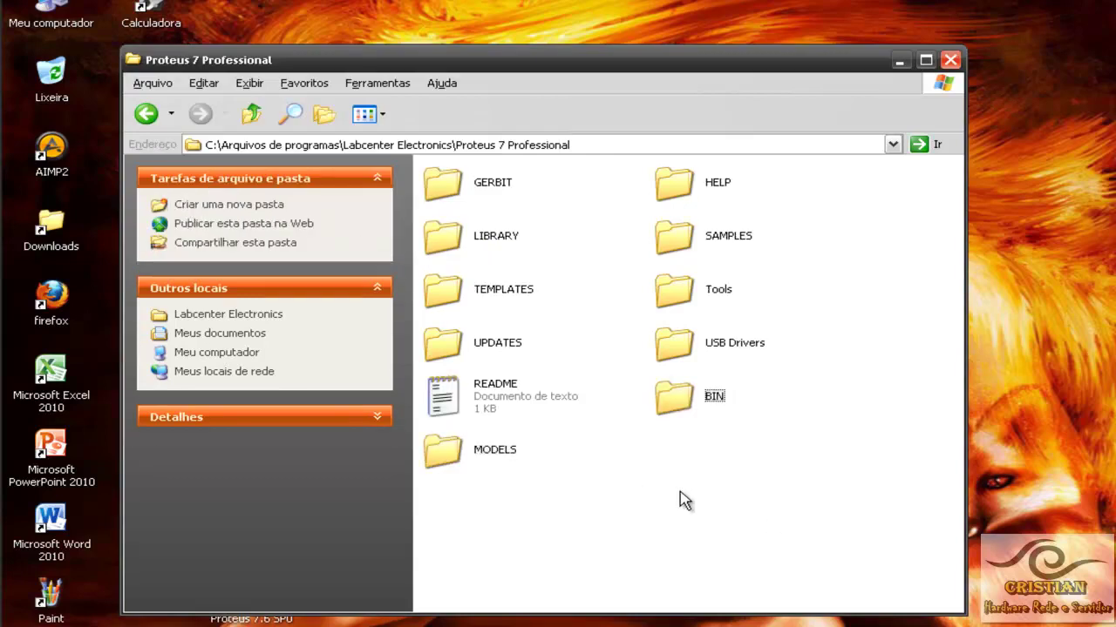
left_click(950, 60)
right_click(704, 166)
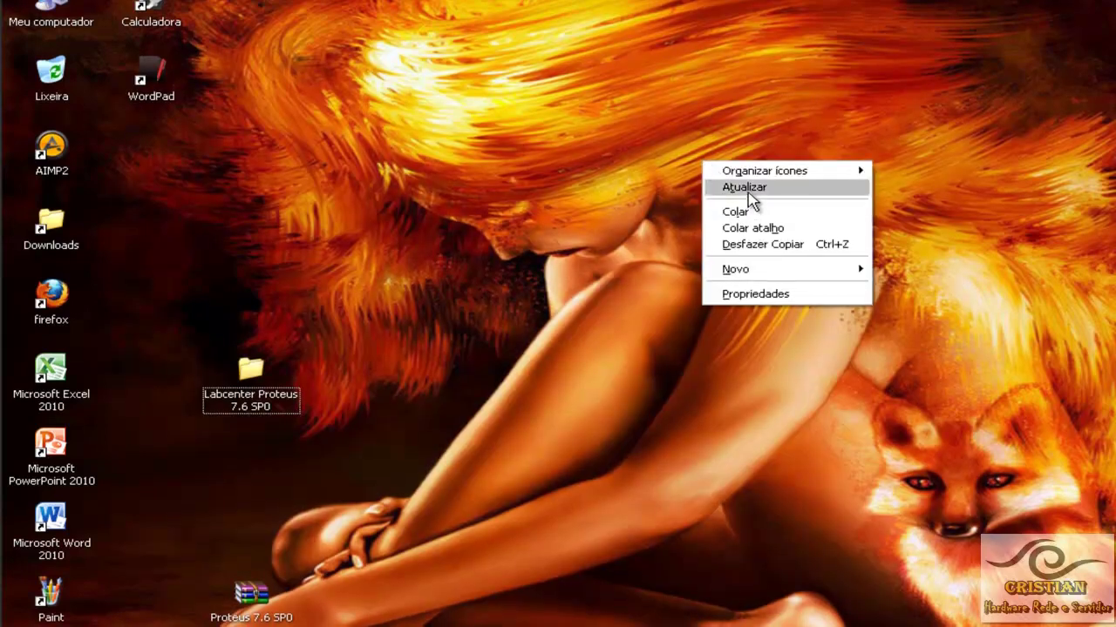
left_click(748, 193)
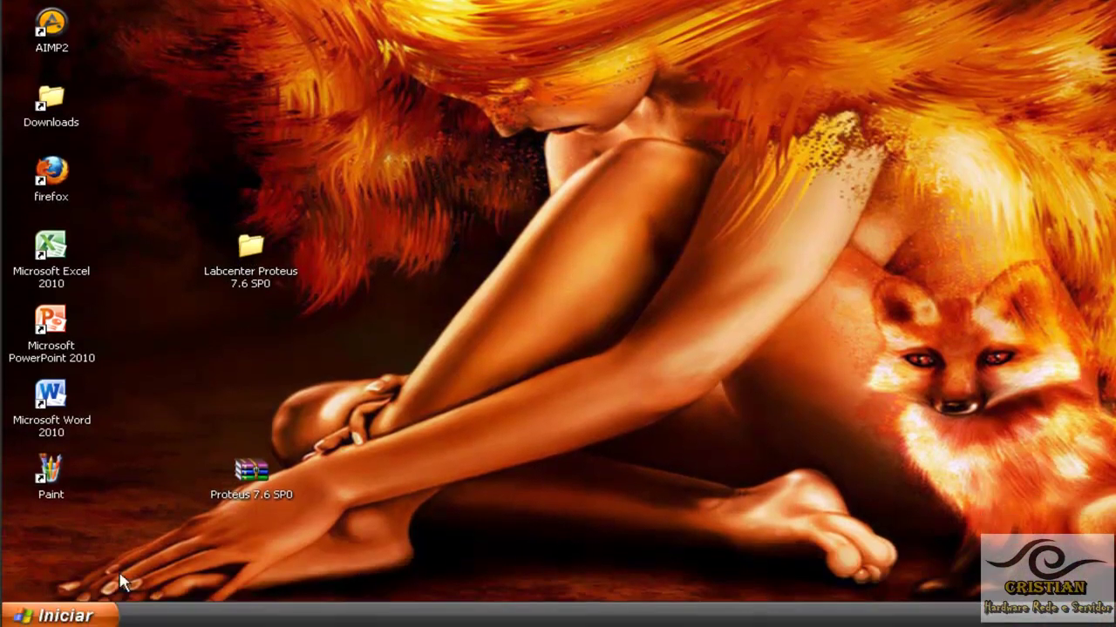
Create a desktop shortcut for ISIS 7 Professional from the Proteus 7 Professional program group
left_click(91, 615)
mouse_move(146, 555)
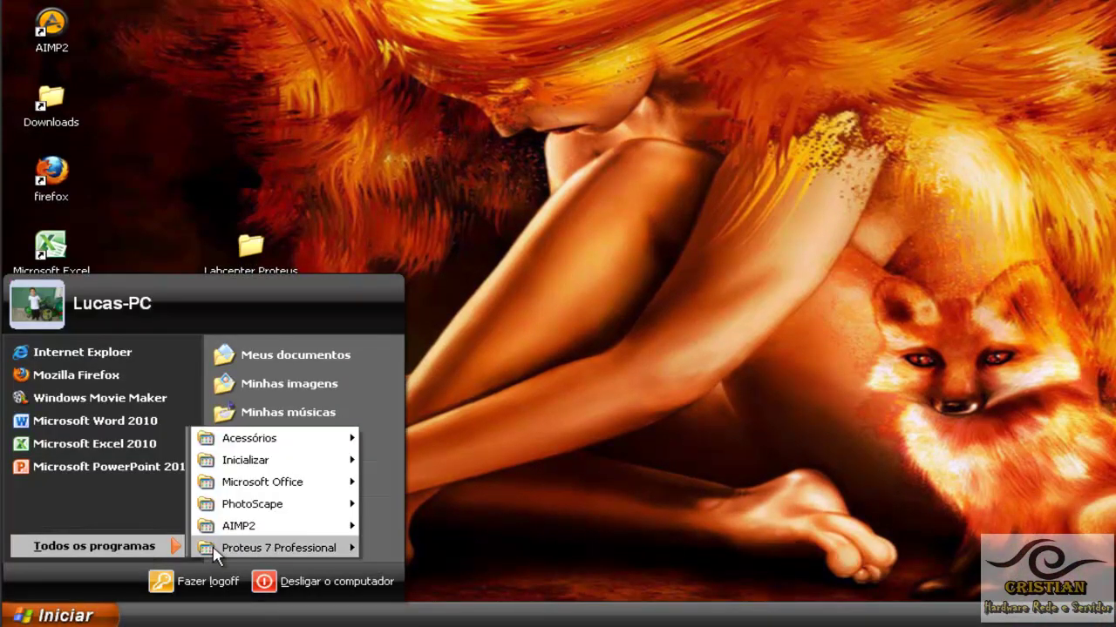
mouse_move(288, 551)
right_click(429, 376)
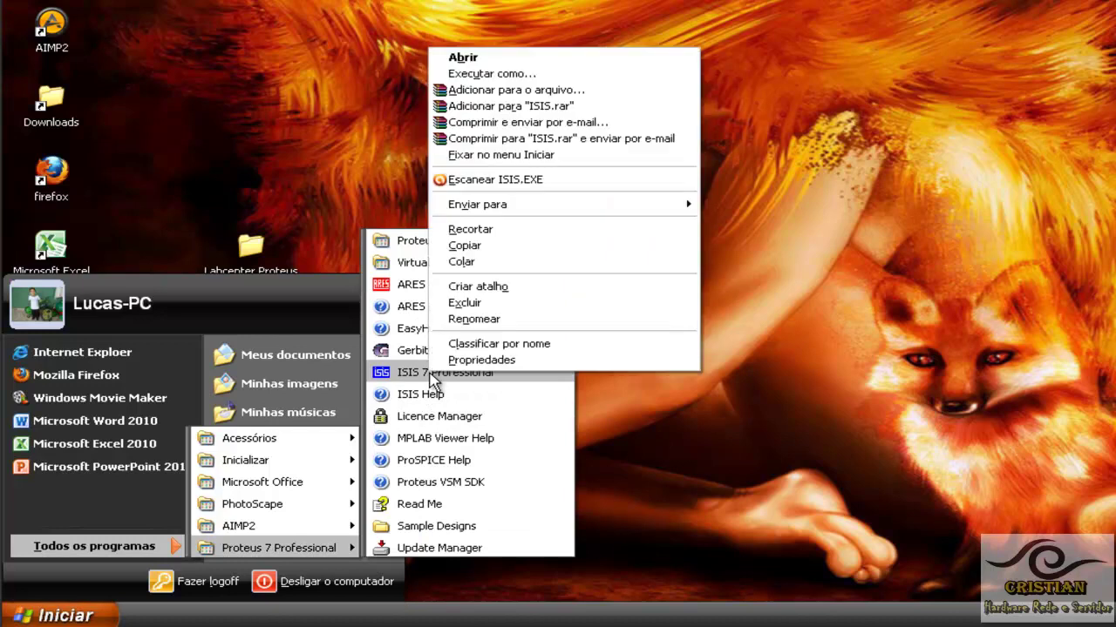
mouse_move(544, 207)
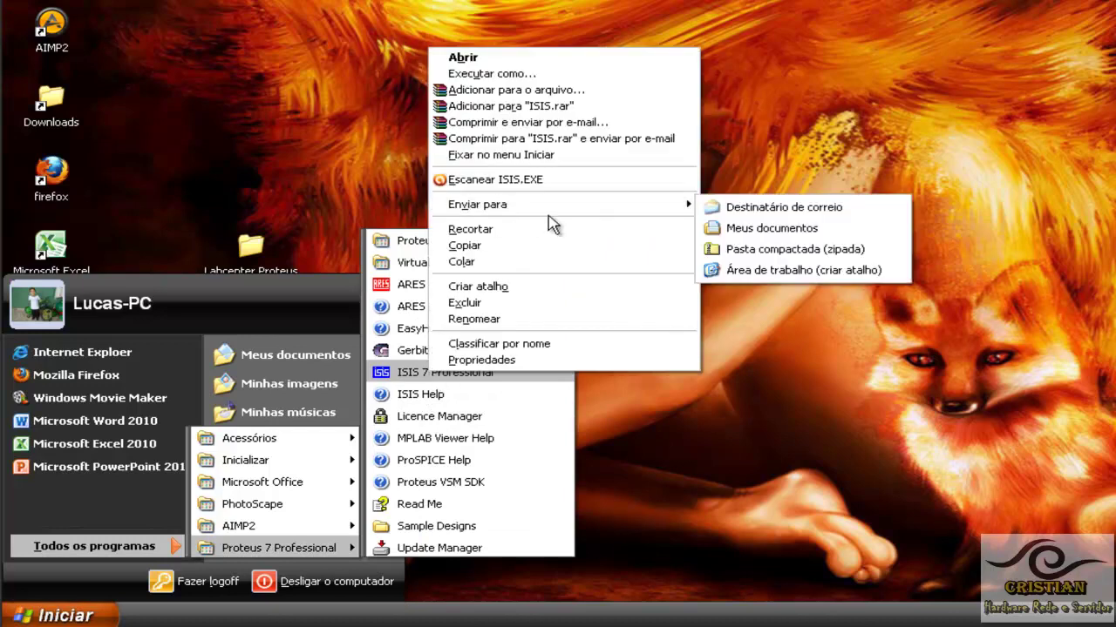
left_click(763, 272)
left_click(647, 295)
Rearrange the desktop by moving the ISIS 7 Professional shortcut above the archive and the Labcenter Proteus 7.6 SP0 folder beside it
left_click_drag(50, 542, 210, 142)
left_click_drag(251, 247, 353, 475)
left_click(410, 335)
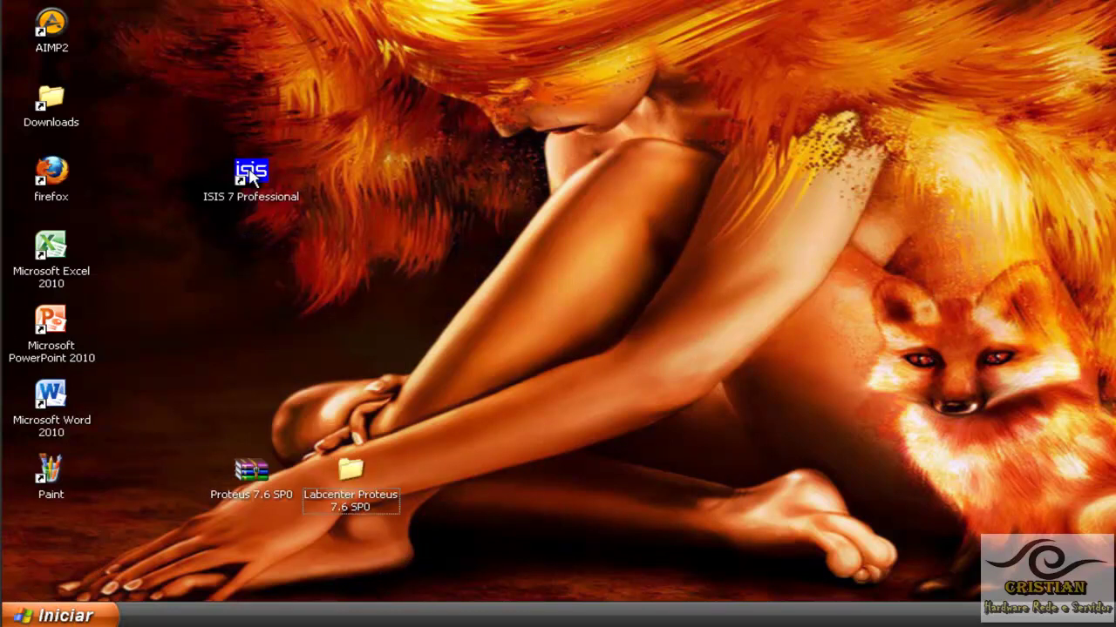
Launch ISIS 7 Professional, choosing "Abrir normalmente" in the avast! security recommendation and having the answer remembered for this program
double_click(251, 174)
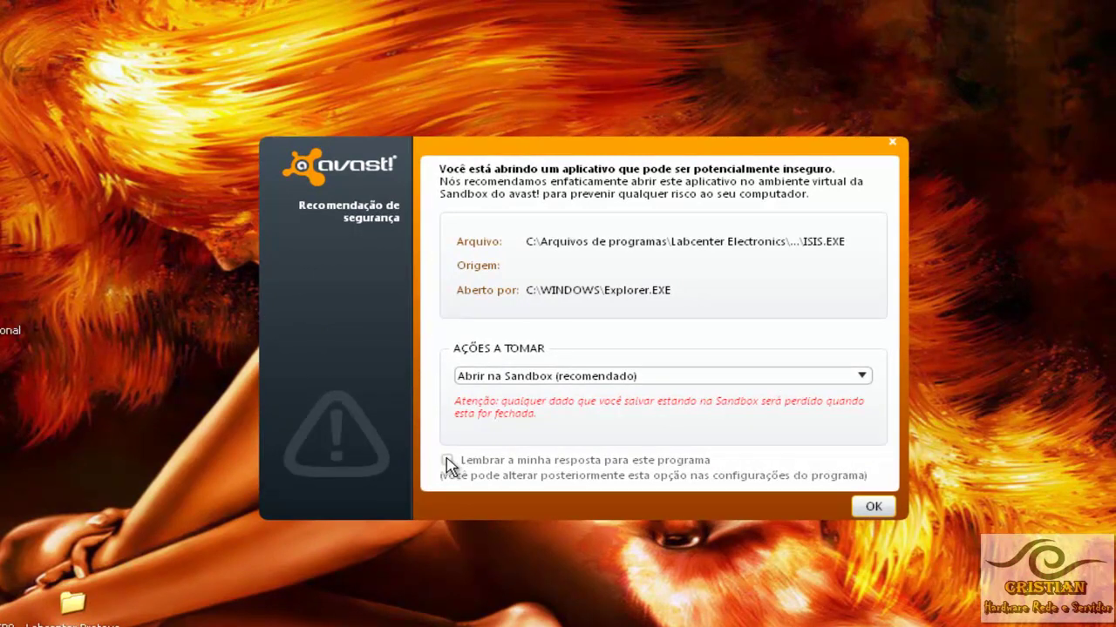
left_click(862, 376)
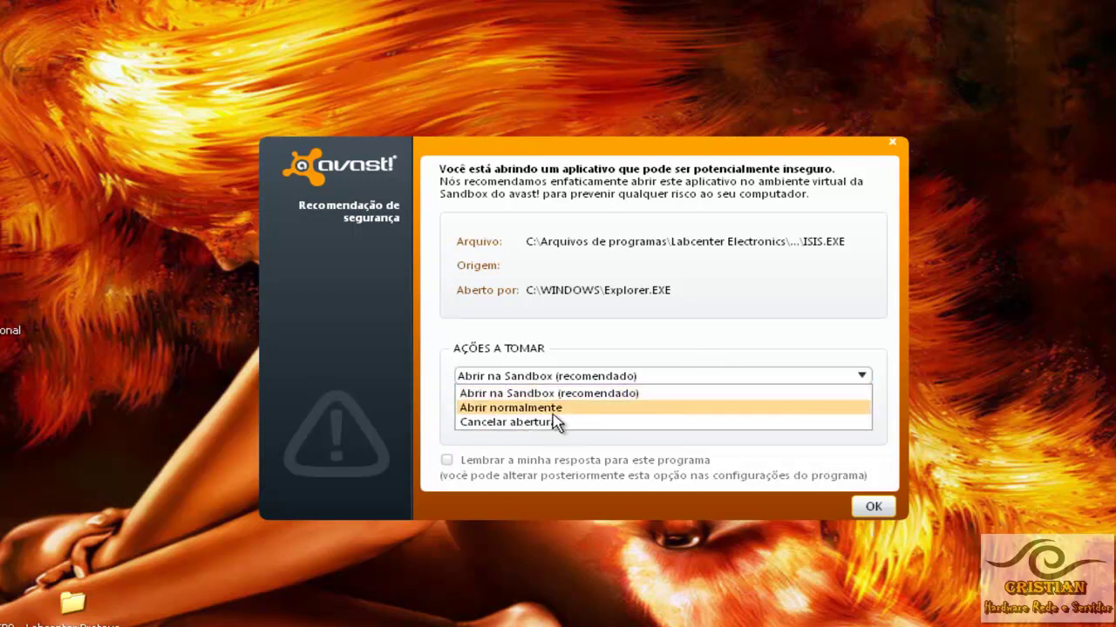
left_click(542, 410)
left_click(447, 460)
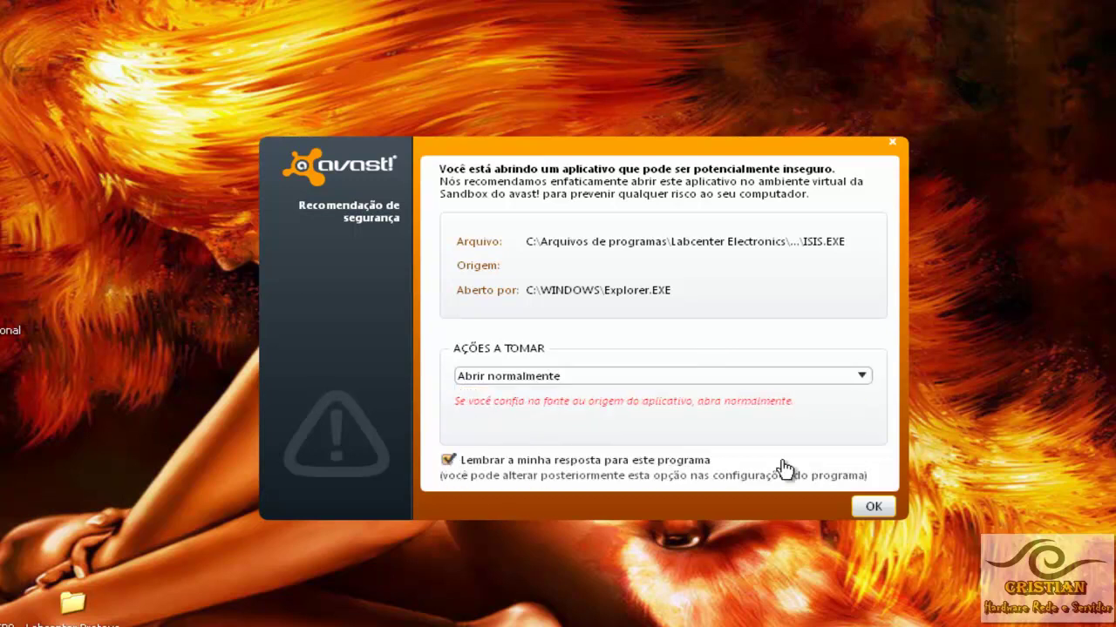
left_click(873, 508)
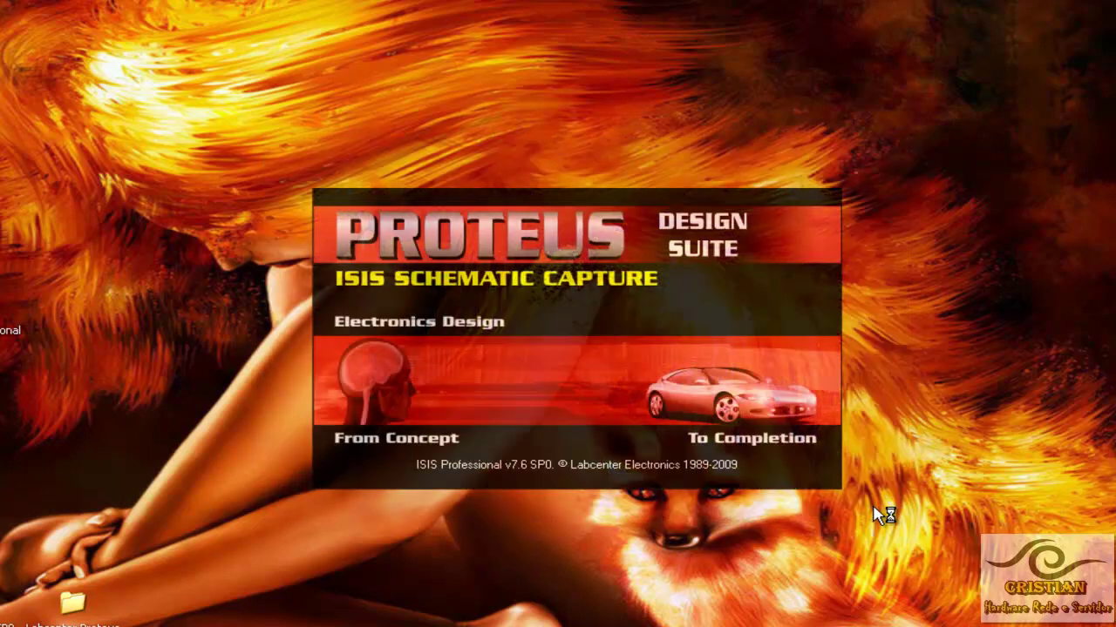